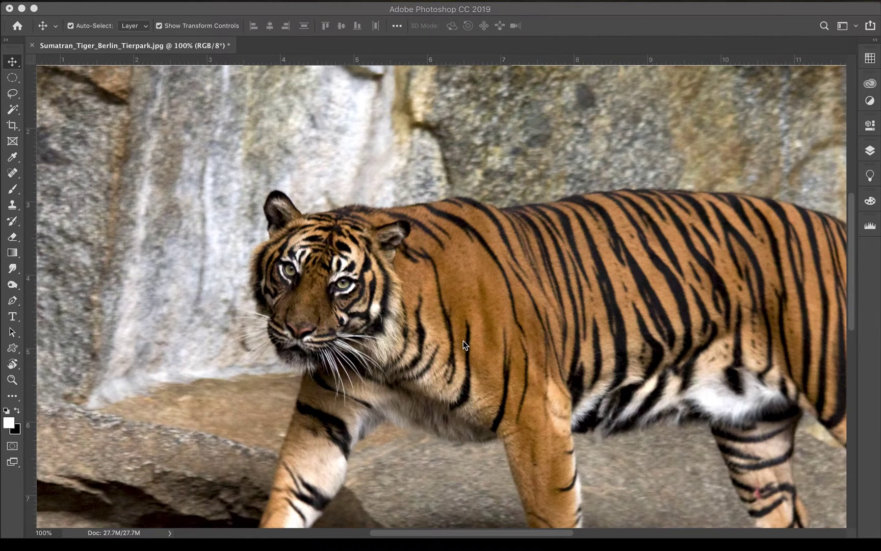
Open the Marquee tool flyout to choose a selection shape.
{"action": "left_click_drag", "start_coordinate": [11, 77], "coordinate": [49, 75]}
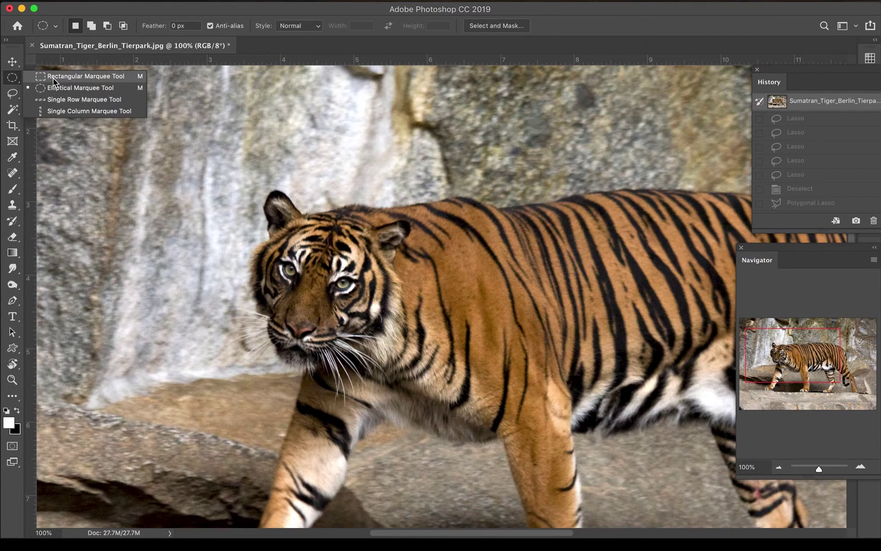
Draw a rectangular marquee around the tiger's head and zoom to 200% on it.
{"action": "left_click", "coordinate": [53, 78]}
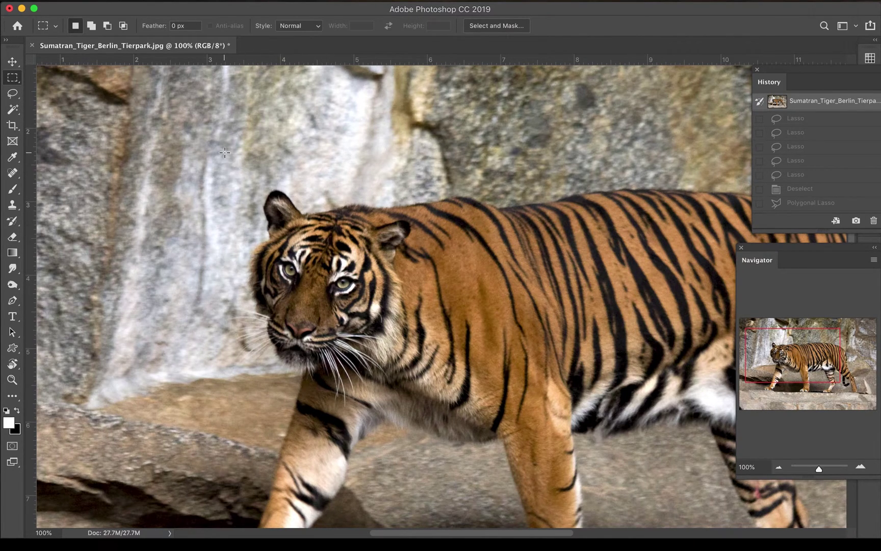
{"action": "mouse_move", "coordinate": [225, 152]}
{"action": "left_mouse_down"}
{"action": "mouse_move", "coordinate": [305, 289]}
{"action": "mouse_move", "coordinate": [444, 408]}
{"action": "left_mouse_up"}
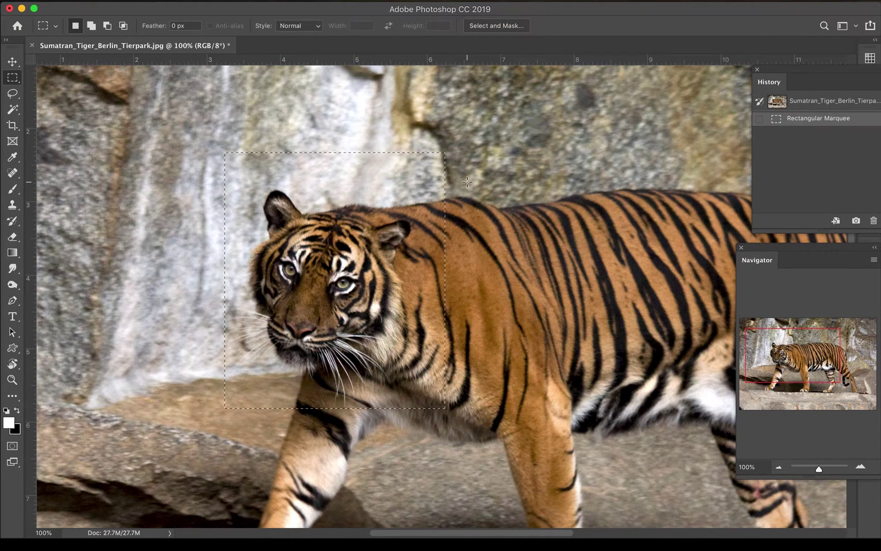
{"action": "key", "text": "super+equal"}
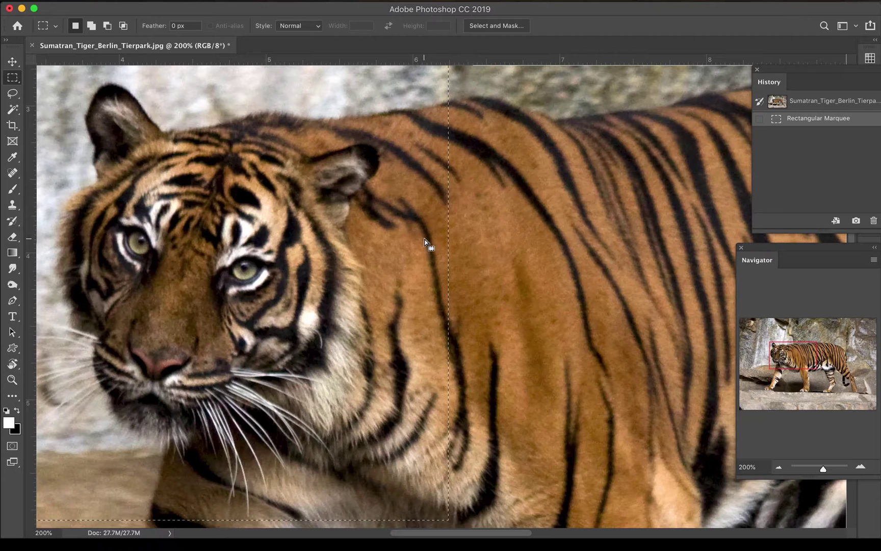
{"action": "key", "text": "super+space"}
{"action": "left_click_drag", "start_coordinate": [306, 250], "coordinate": [438, 281]}
{"action": "key", "text": "super+r"}
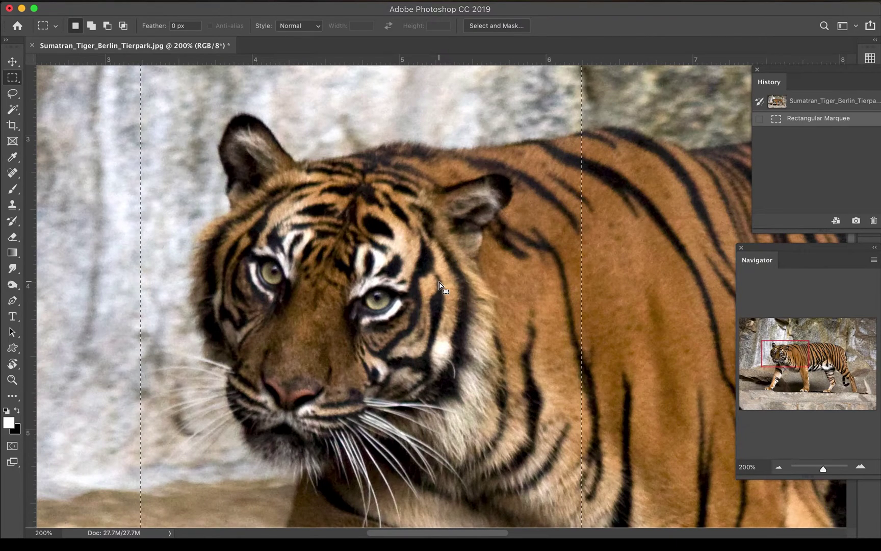
Move the selected head area to the right with the Move tool, then undo it.
{"action": "left_click", "coordinate": [13, 62]}
{"action": "left_click_drag", "start_coordinate": [289, 191], "coordinate": [403, 176]}
{"action": "key", "text": "super+z"}
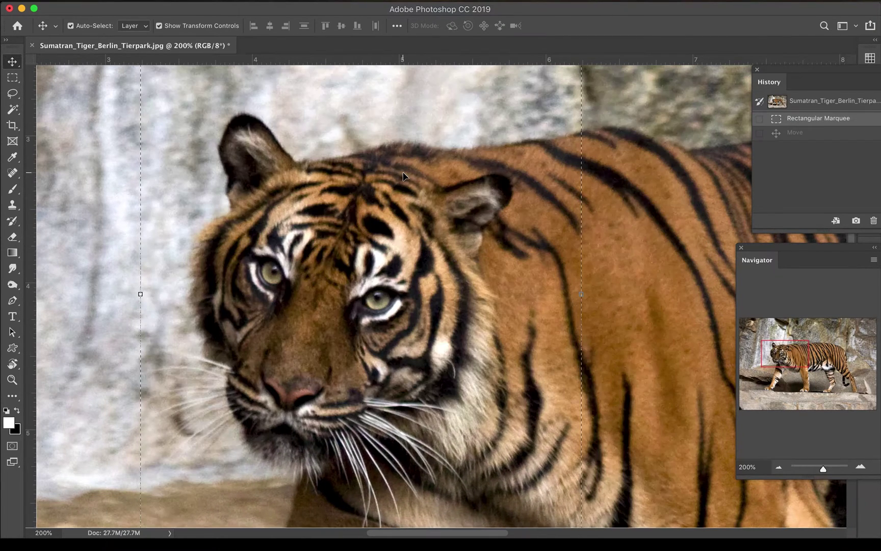
Apply Brightness/Contrast with Brightness 100 to the selected head rectangle.
{"action": "left_click", "coordinate": [174, 1]}
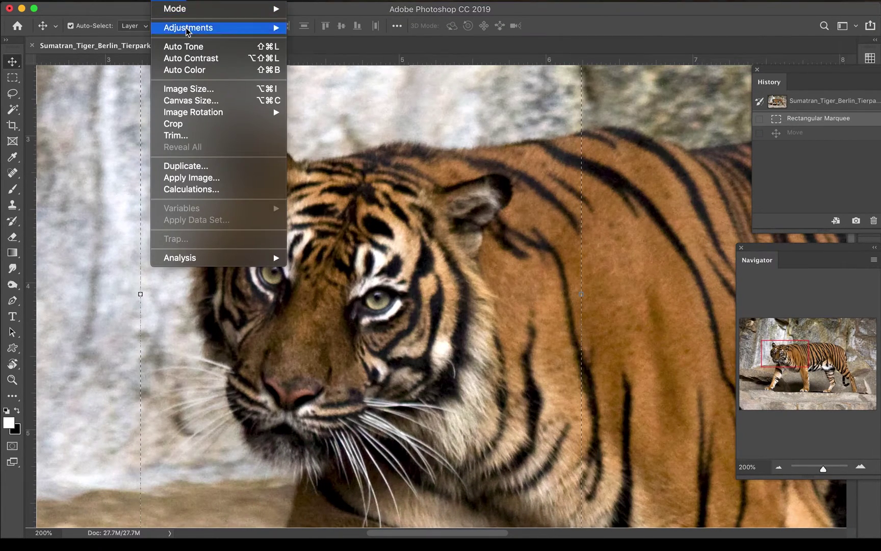
{"action": "mouse_move", "coordinate": [187, 28]}
{"action": "left_click", "coordinate": [349, 28]}
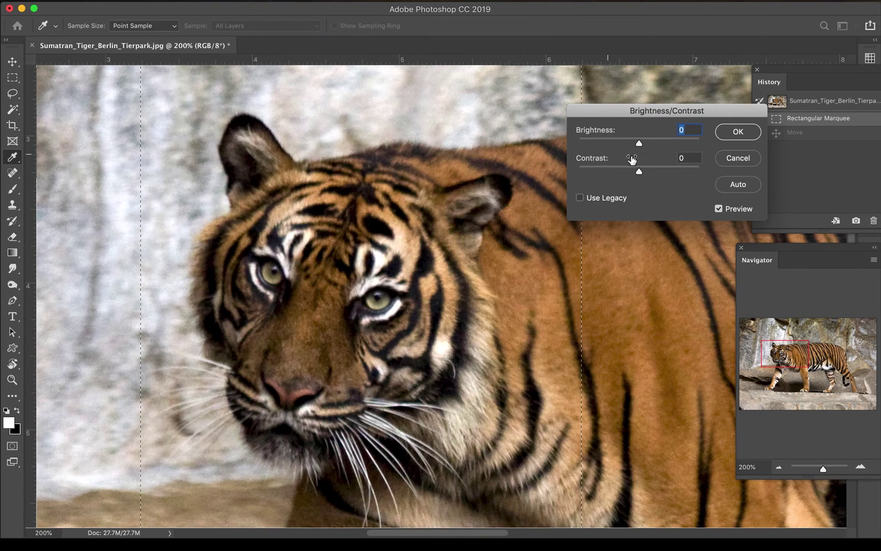
{"action": "left_click_drag", "start_coordinate": [641, 142], "coordinate": [679, 142]}
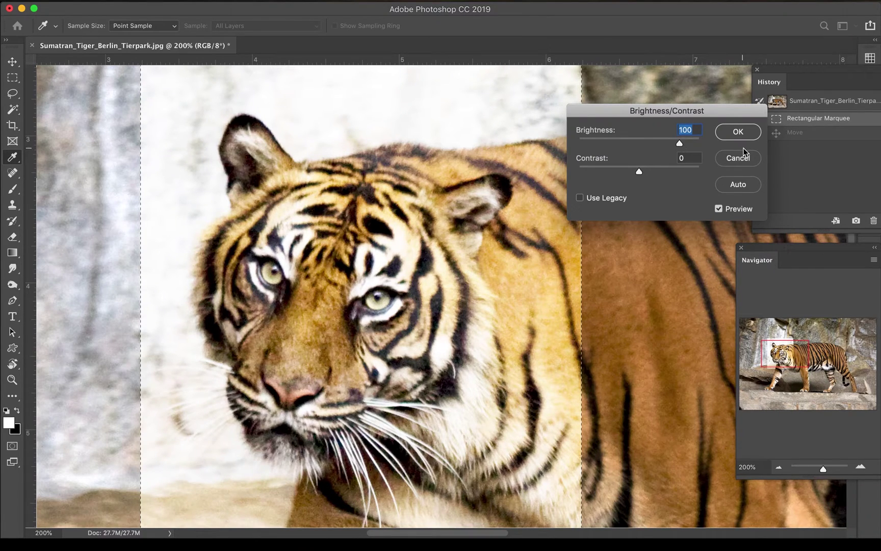
{"action": "left_click", "coordinate": [735, 134]}
{"action": "key", "text": "v"}
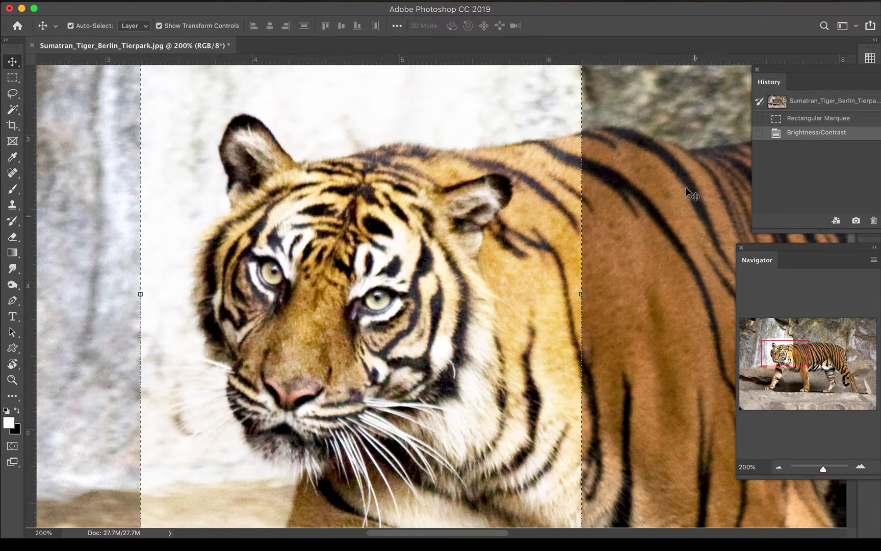
Float the History panel and step back to the original unedited snapshot.
{"action": "left_click_drag", "start_coordinate": [786, 74], "coordinate": [642, 79]}
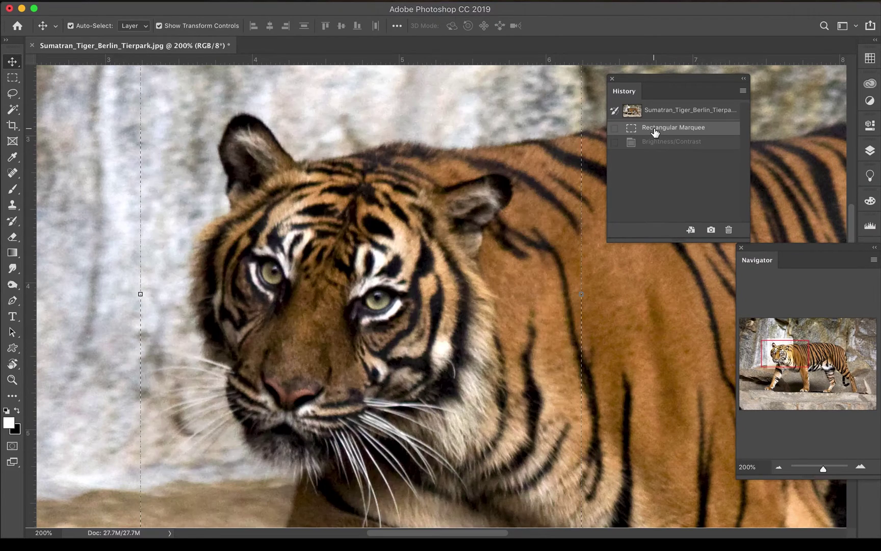
{"action": "left_click", "coordinate": [655, 132]}
{"action": "left_click", "coordinate": [669, 114]}
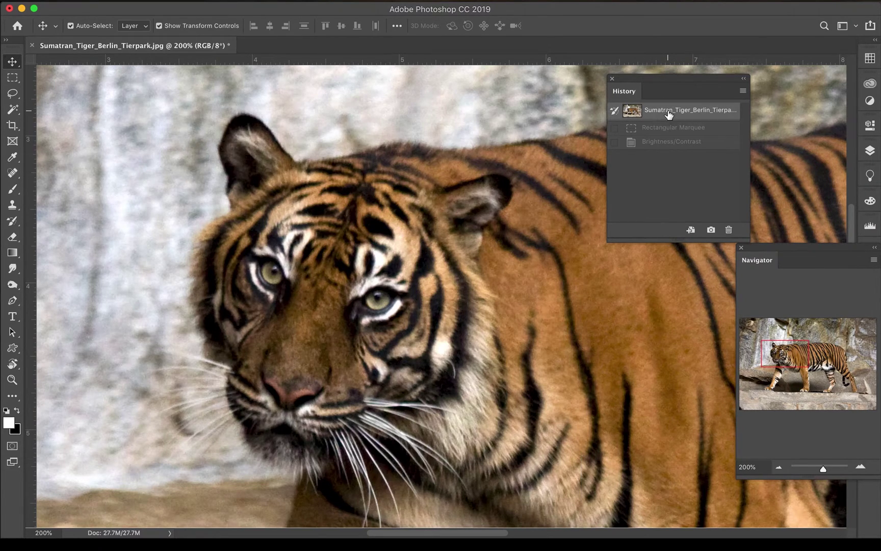
{"action": "left_click", "coordinate": [667, 141]}
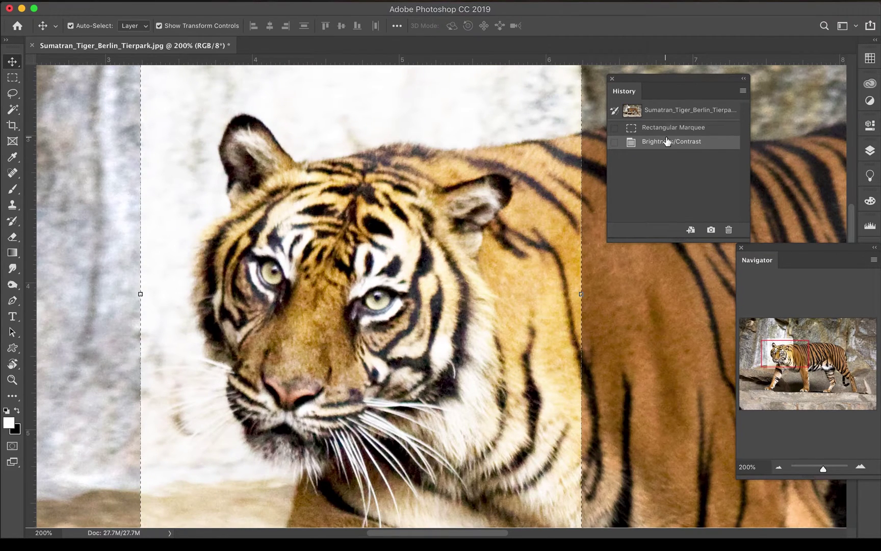
{"action": "key", "text": "super+z"}
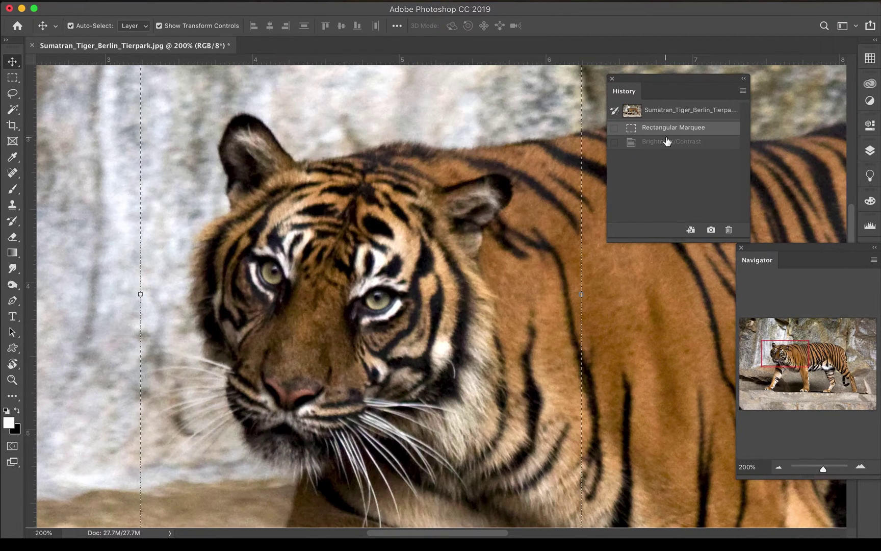
{"action": "left_click", "coordinate": [702, 112]}
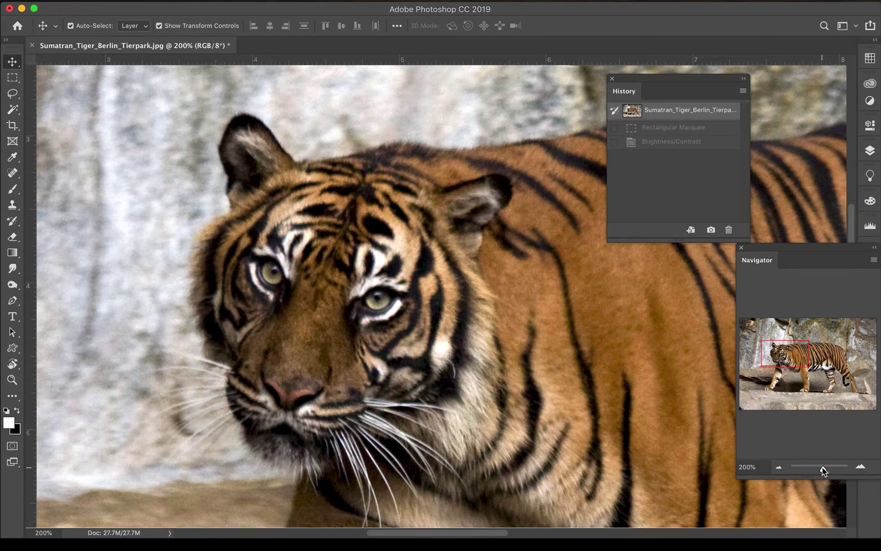
Slightly reduce the Navigator zoom and redock the History and Navigator panels.
{"action": "left_click_drag", "start_coordinate": [825, 468], "coordinate": [824, 469]}
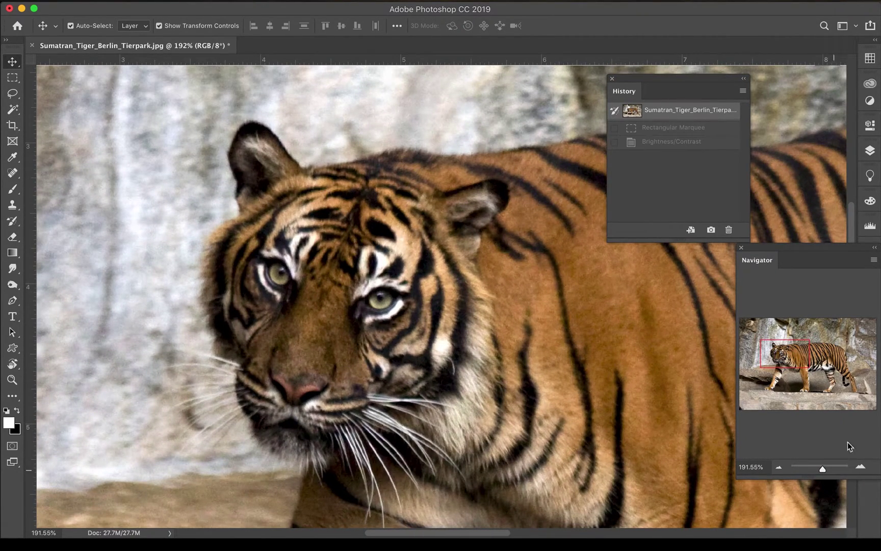
{"action": "mouse_move", "coordinate": [790, 360]}
{"action": "left_mouse_down"}
{"action": "mouse_move", "coordinate": [792, 381]}
{"action": "mouse_move", "coordinate": [784, 367]}
{"action": "mouse_move", "coordinate": [791, 359]}
{"action": "left_mouse_up"}
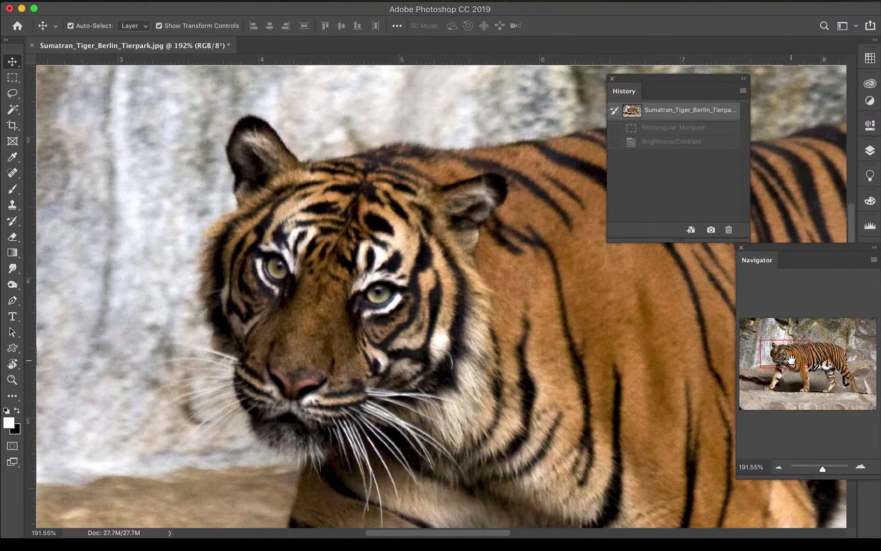
{"action": "left_click_drag", "start_coordinate": [668, 79], "coordinate": [771, 73]}
{"action": "left_click_drag", "start_coordinate": [779, 248], "coordinate": [751, 251]}
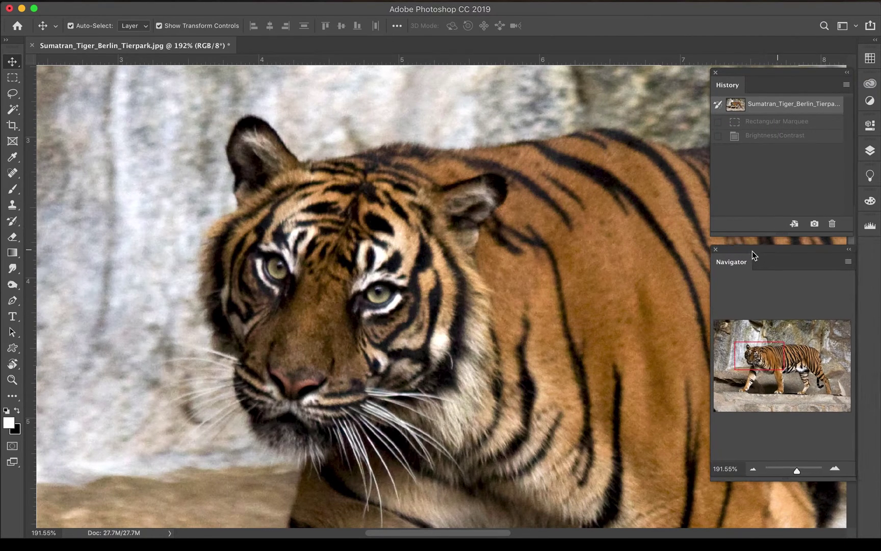
{"action": "left_click", "coordinate": [12, 94]}
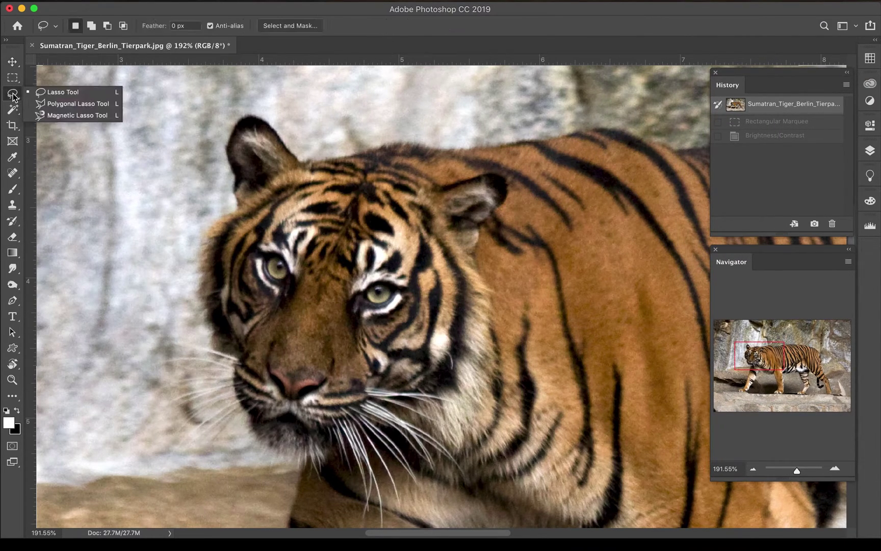
Lasso the tiger's head freehand, trimming the ear edge and adding more of the neck.
{"action": "left_click", "coordinate": [50, 96]}
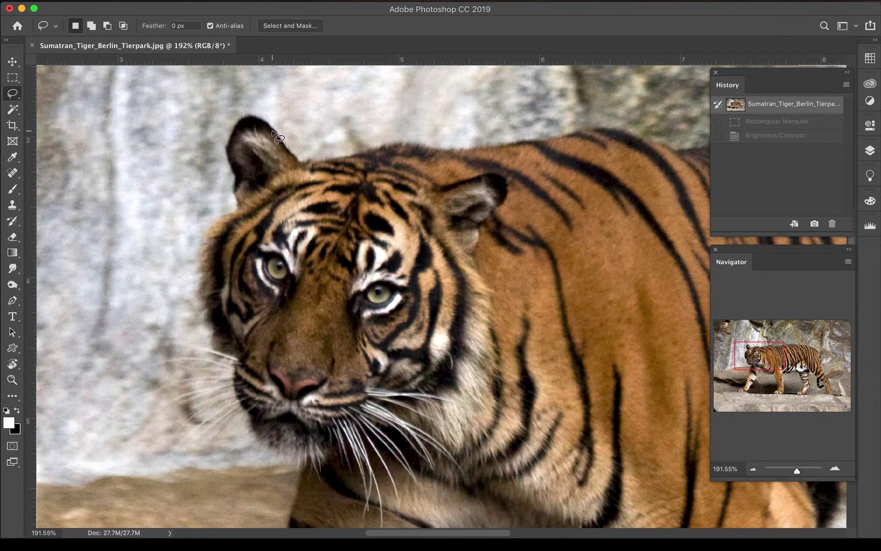
{"action": "mouse_move", "coordinate": [271, 131]}
{"action": "left_mouse_down"}
{"action": "mouse_move", "coordinate": [230, 136]}
{"action": "mouse_move", "coordinate": [237, 202]}
{"action": "mouse_move", "coordinate": [197, 252]}
{"action": "mouse_move", "coordinate": [214, 352]}
{"action": "mouse_move", "coordinate": [237, 363]}
{"action": "mouse_move", "coordinate": [231, 359]}
{"action": "mouse_move", "coordinate": [236, 394]}
{"action": "mouse_move", "coordinate": [258, 439]}
{"action": "mouse_move", "coordinate": [293, 460]}
{"action": "mouse_move", "coordinate": [342, 454]}
{"action": "mouse_move", "coordinate": [381, 412]}
{"action": "mouse_move", "coordinate": [421, 393]}
{"action": "mouse_move", "coordinate": [452, 398]}
{"action": "mouse_move", "coordinate": [468, 381]}
{"action": "mouse_move", "coordinate": [473, 305]}
{"action": "mouse_move", "coordinate": [461, 285]}
{"action": "mouse_move", "coordinate": [477, 220]}
{"action": "mouse_move", "coordinate": [512, 183]}
{"action": "mouse_move", "coordinate": [485, 176]}
{"action": "mouse_move", "coordinate": [455, 188]}
{"action": "mouse_move", "coordinate": [396, 163]}
{"action": "mouse_move", "coordinate": [299, 157]}
{"action": "mouse_move", "coordinate": [278, 134]}
{"action": "left_mouse_up"}
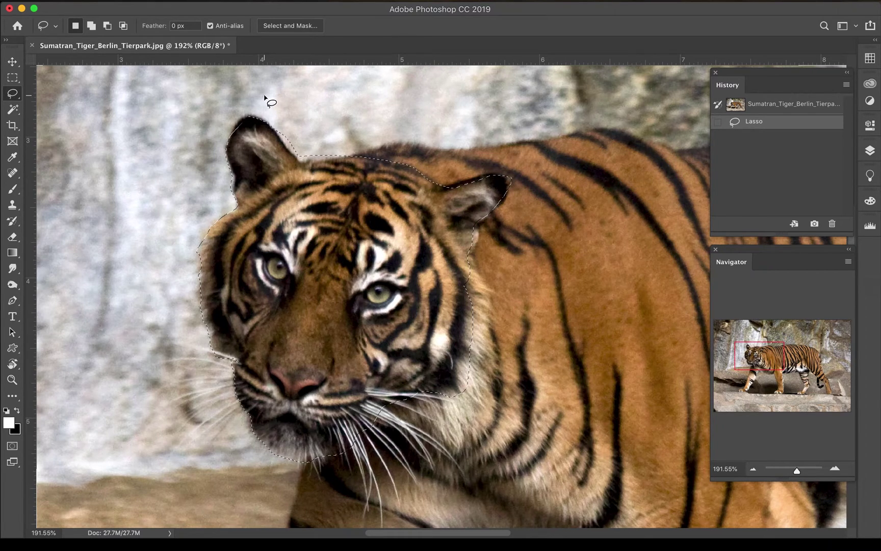
{"action": "key", "text": "alt"}
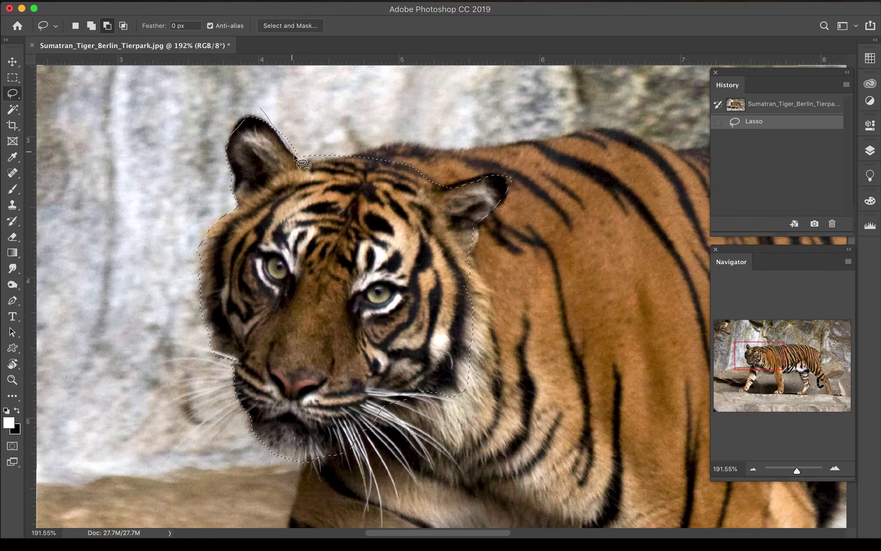
{"action": "left_click_drag", "start_coordinate": [273, 108], "coordinate": [269, 109]}
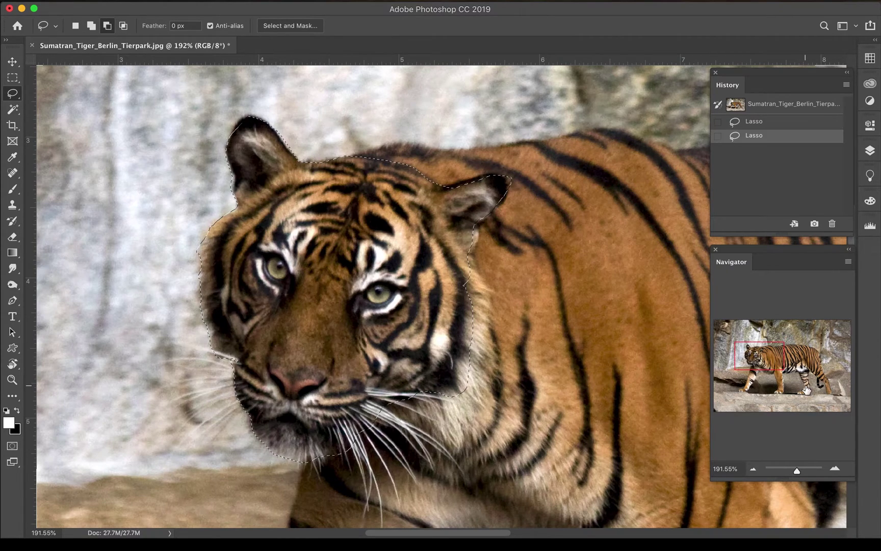
{"action": "key", "text": "shift"}
{"action": "mouse_move", "coordinate": [476, 222]}
{"action": "left_mouse_down"}
{"action": "mouse_move", "coordinate": [497, 355]}
{"action": "mouse_move", "coordinate": [496, 402]}
{"action": "mouse_move", "coordinate": [480, 434]}
{"action": "mouse_move", "coordinate": [466, 448]}
{"action": "mouse_move", "coordinate": [431, 430]}
{"action": "mouse_move", "coordinate": [386, 425]}
{"action": "mouse_move", "coordinate": [361, 407]}
{"action": "mouse_move", "coordinate": [372, 364]}
{"action": "left_mouse_up"}
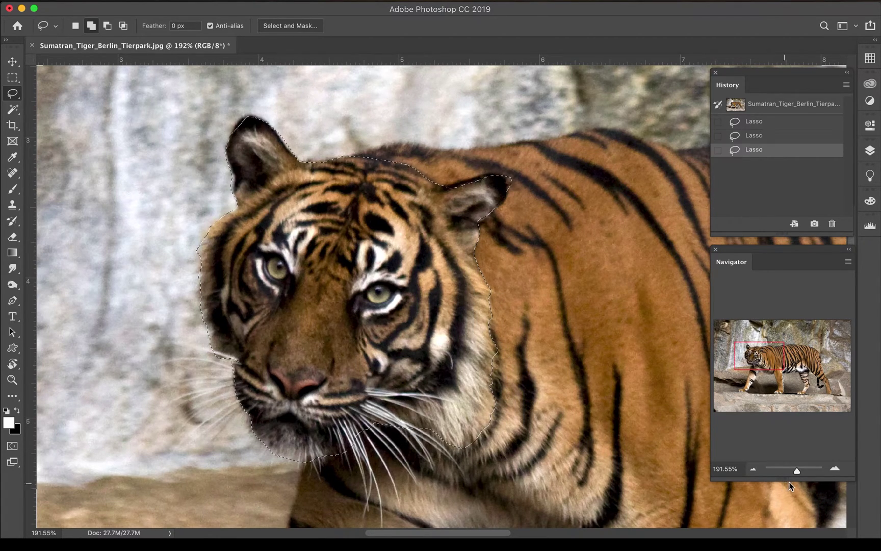
{"action": "key", "text": "shift"}
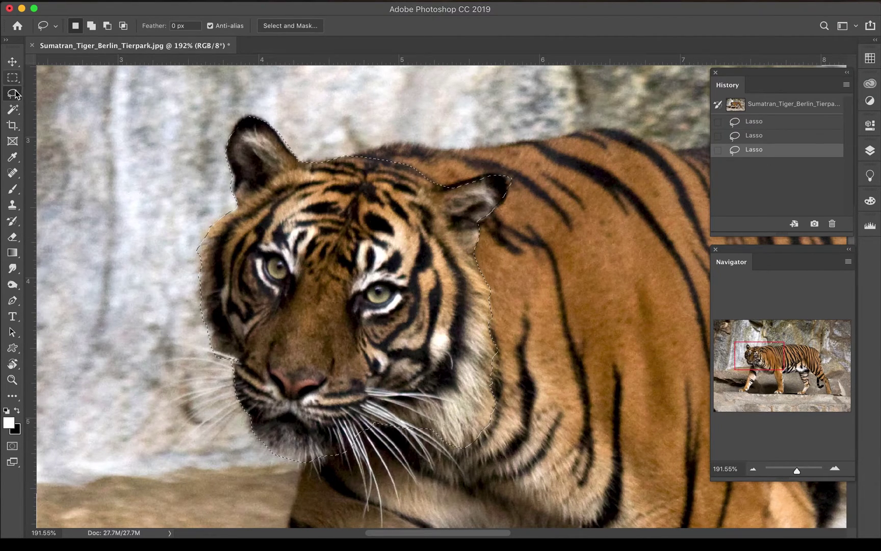
Switch to the Polygonal Lasso, revert to the original snapshot, and start outlining from the ear.
{"action": "left_click", "coordinate": [13, 94]}
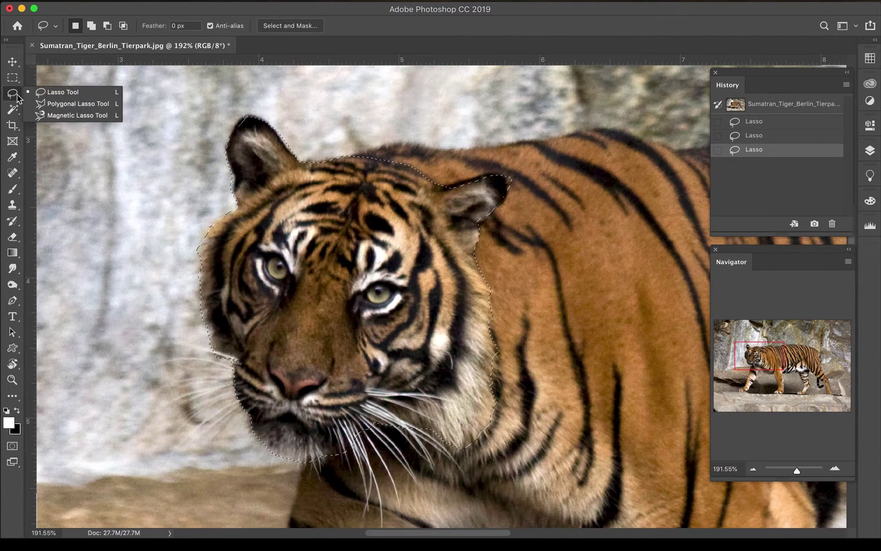
{"action": "left_click", "coordinate": [50, 104]}
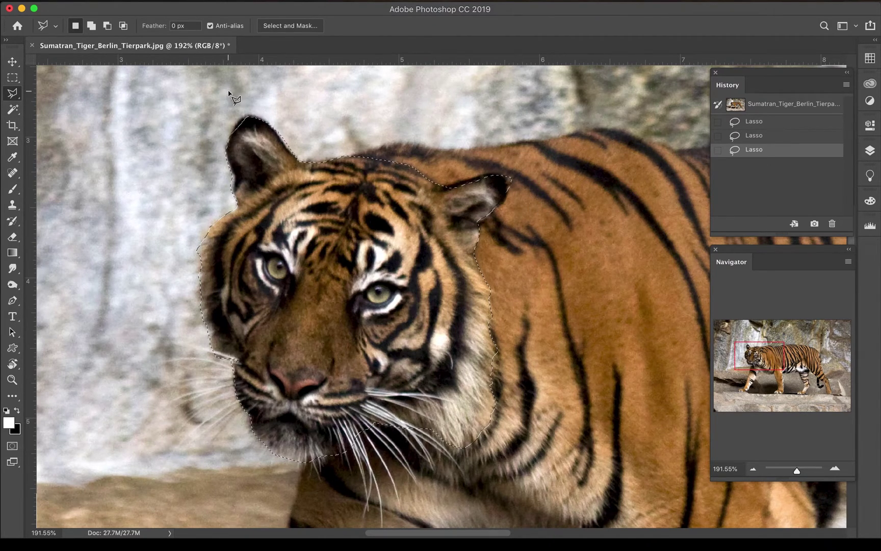
{"action": "left_click", "coordinate": [771, 104]}
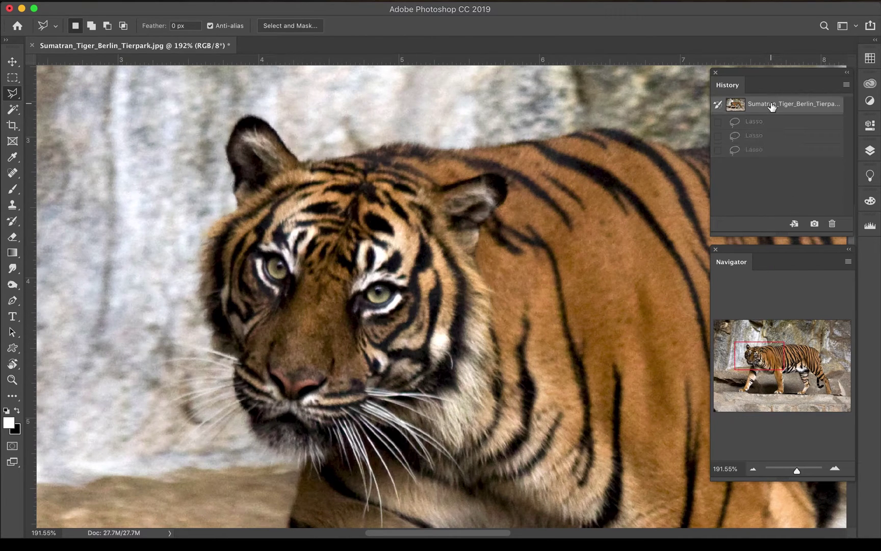
{"action": "left_click", "coordinate": [256, 115]}
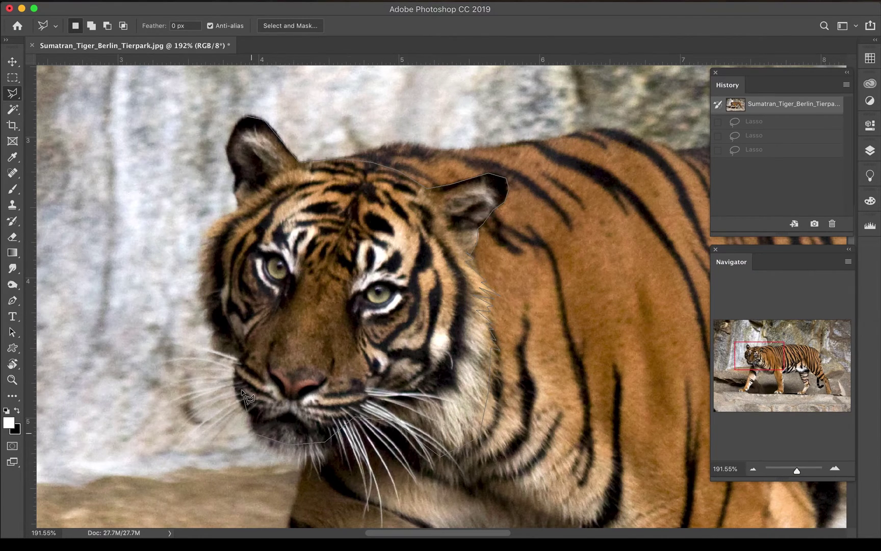
Close the polygonal head outline and add the left ear and cheek edge freehand.
{"action": "double_click", "coordinate": [237, 390]}
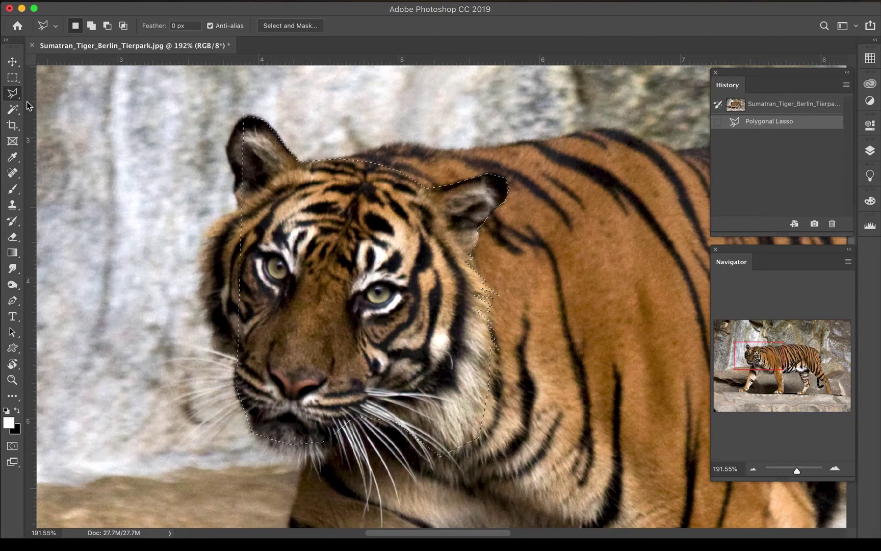
{"action": "left_click", "coordinate": [12, 93]}
{"action": "left_click", "coordinate": [56, 91]}
{"action": "key", "text": "shift"}
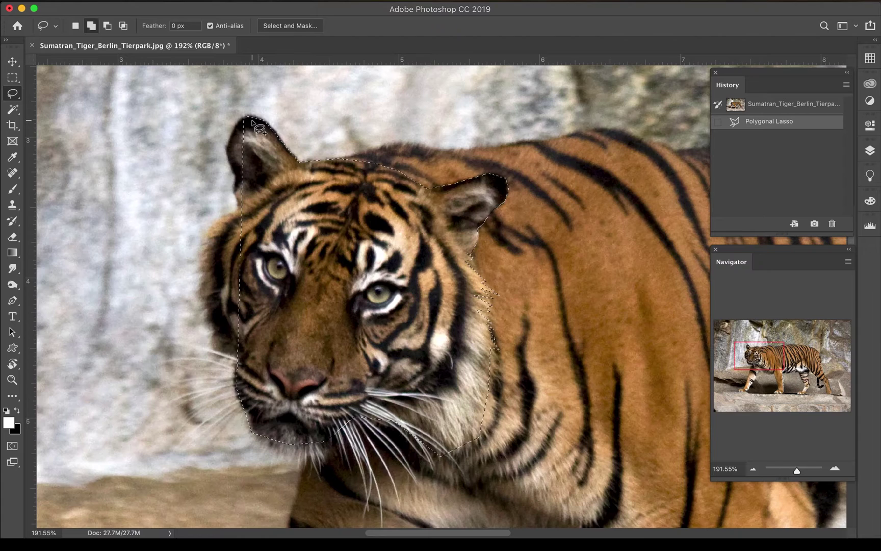
{"action": "mouse_move", "coordinate": [229, 152]}
{"action": "left_mouse_down"}
{"action": "mouse_move", "coordinate": [239, 206]}
{"action": "mouse_move", "coordinate": [259, 225]}
{"action": "mouse_move", "coordinate": [250, 215]}
{"action": "mouse_move", "coordinate": [220, 219]}
{"action": "mouse_move", "coordinate": [202, 247]}
{"action": "mouse_move", "coordinate": [199, 280]}
{"action": "mouse_move", "coordinate": [213, 351]}
{"action": "mouse_move", "coordinate": [260, 390]}
{"action": "left_mouse_up"}
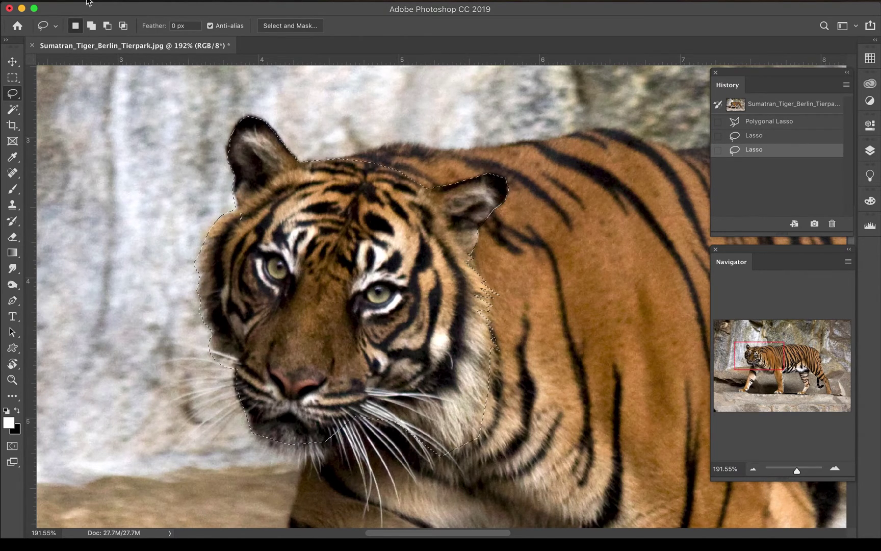
Zoom between 100% and 200% and pan to look over the tiger's body.
{"action": "key", "text": "super+minus"}
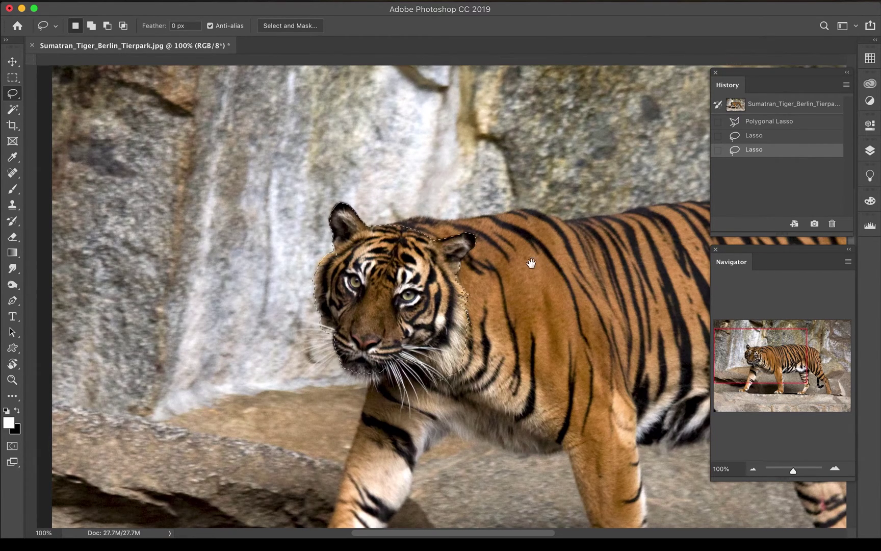
{"action": "key", "text": "super+r"}
{"action": "mouse_move", "coordinate": [531, 261]}
{"action": "left_mouse_down"}
{"action": "mouse_move", "coordinate": [443, 220]}
{"action": "mouse_move", "coordinate": [374, 203]}
{"action": "left_mouse_up"}
{"action": "key", "text": "super+r"}
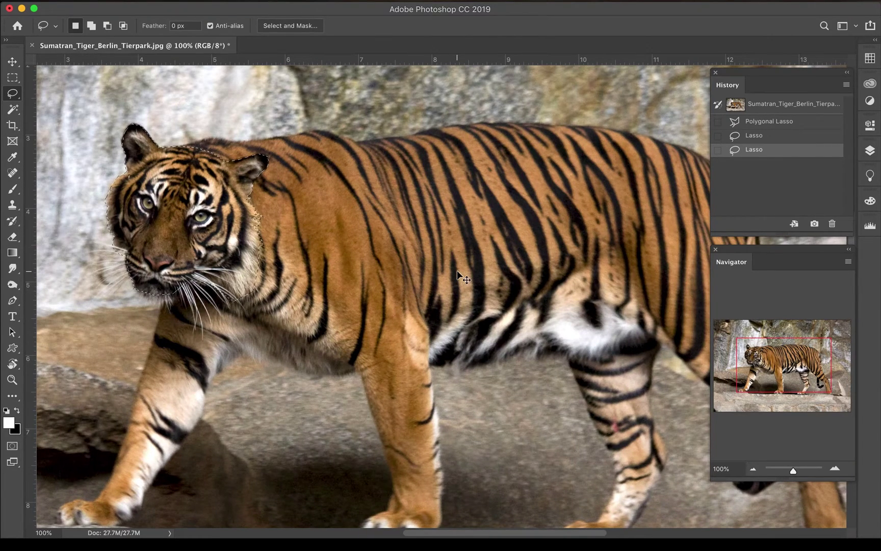
{"action": "key", "text": "super+plus"}
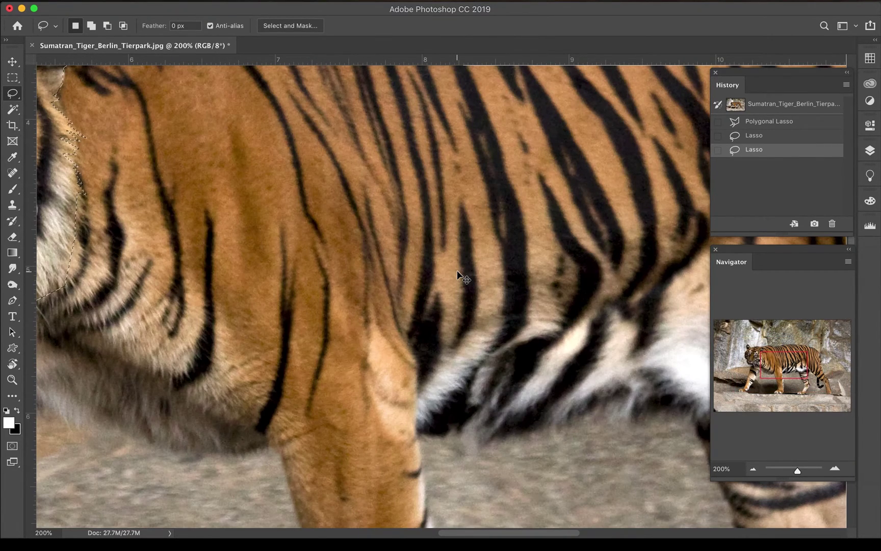
{"action": "key", "text": "super+minus"}
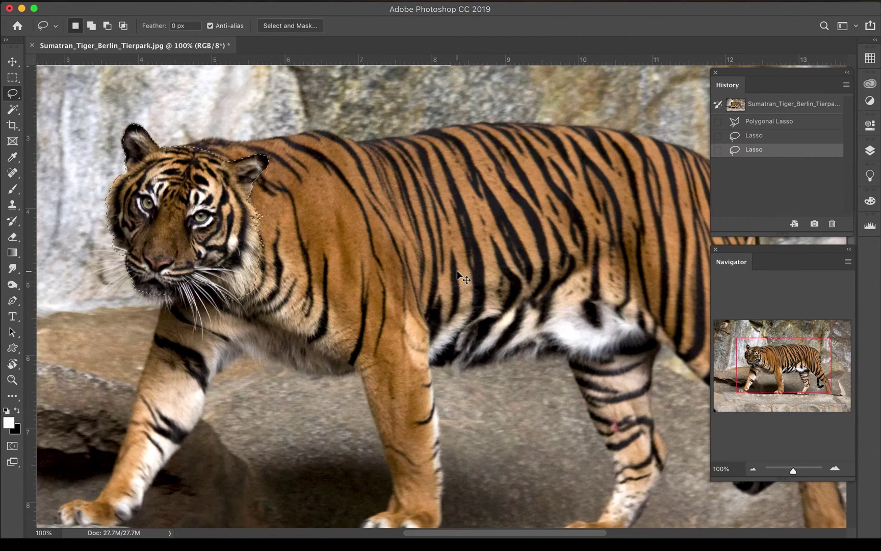
{"action": "mouse_move", "coordinate": [776, 368]}
{"action": "left_mouse_down"}
{"action": "mouse_move", "coordinate": [759, 364]}
{"action": "mouse_move", "coordinate": [772, 367]}
{"action": "left_mouse_up"}
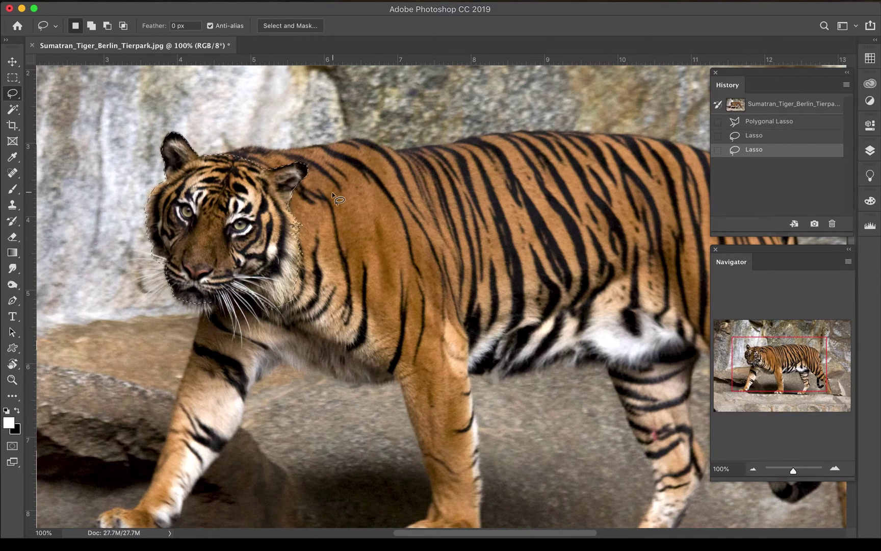
Trace the tiger's outline from the ear along its back with the Magnetic Lasso.
{"action": "left_click", "coordinate": [12, 94]}
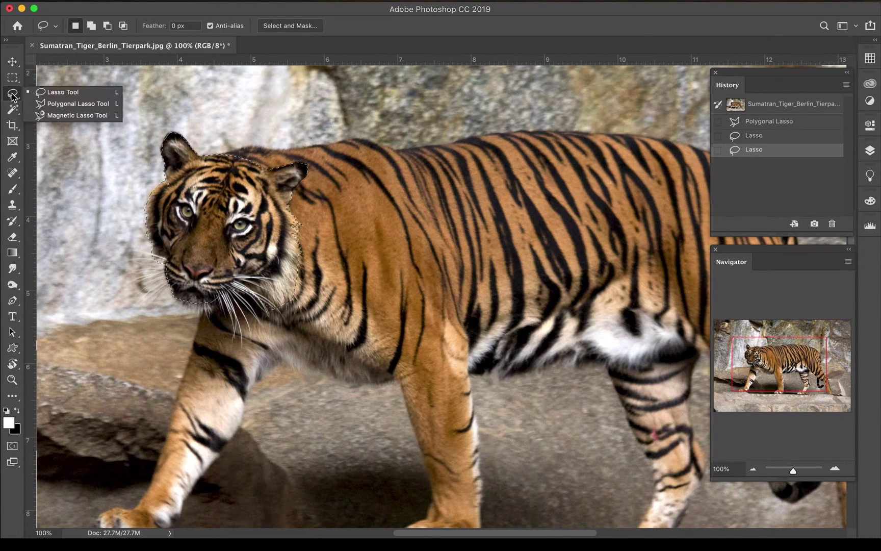
{"action": "left_click", "coordinate": [58, 115]}
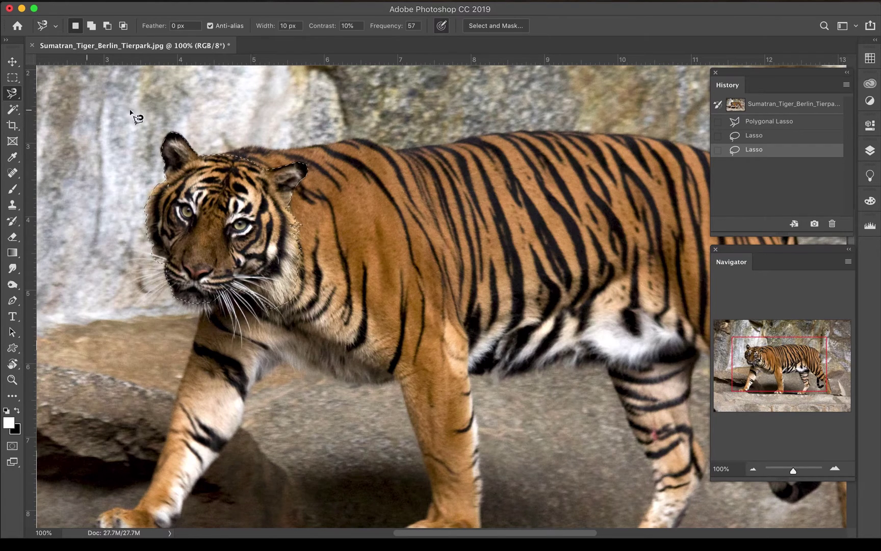
{"action": "key", "text": "shift"}
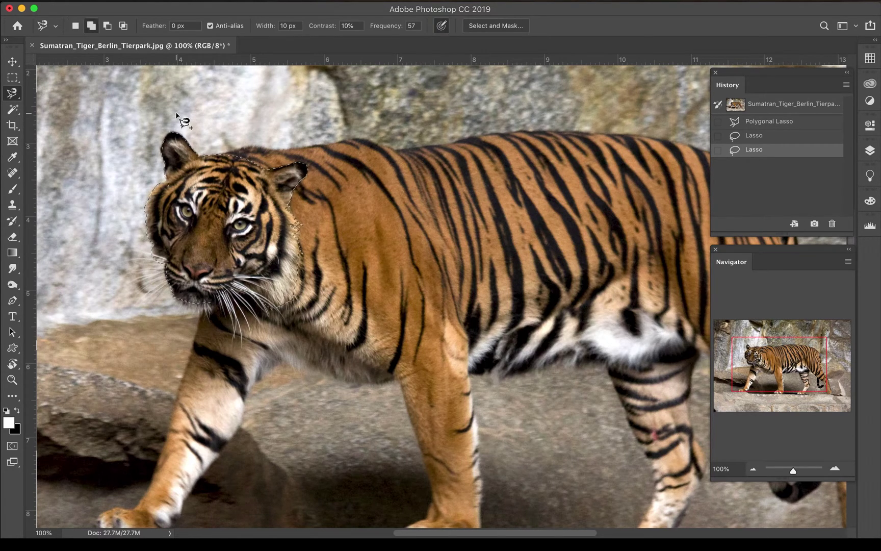
{"action": "left_click", "coordinate": [200, 158]}
{"action": "mouse_move", "coordinate": [258, 147]}
{"action": "left_mouse_down"}
{"action": "mouse_move", "coordinate": [362, 138]}
{"action": "mouse_move", "coordinate": [408, 155]}
{"action": "mouse_move", "coordinate": [531, 128]}
{"action": "mouse_move", "coordinate": [646, 137]}
{"action": "mouse_move", "coordinate": [712, 157]}
{"action": "left_mouse_up"}
{"action": "key", "text": "space"}
{"action": "mouse_move", "coordinate": [697, 159]}
{"action": "left_mouse_down"}
{"action": "mouse_move", "coordinate": [530, 166]}
{"action": "mouse_move", "coordinate": [547, 160]}
{"action": "mouse_move", "coordinate": [600, 193]}
{"action": "mouse_move", "coordinate": [626, 239]}
{"action": "mouse_move", "coordinate": [632, 337]}
{"action": "mouse_move", "coordinate": [664, 405]}
{"action": "mouse_move", "coordinate": [624, 419]}
{"action": "mouse_move", "coordinate": [596, 413]}
{"action": "mouse_move", "coordinate": [526, 354]}
{"action": "mouse_move", "coordinate": [483, 343]}
{"action": "mouse_move", "coordinate": [128, 311]}
{"action": "mouse_move", "coordinate": [131, 257]}
{"action": "mouse_move", "coordinate": [121, 229]}
{"action": "mouse_move", "coordinate": [42, 162]}
{"action": "left_mouse_up"}
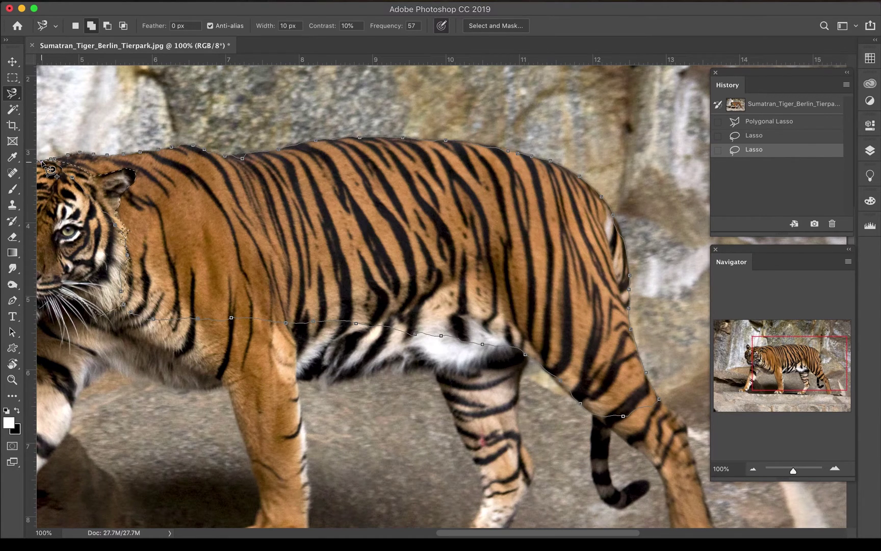
{"action": "left_click", "coordinate": [42, 162]}
Pan back to the head and clear the selection.
{"action": "mouse_move", "coordinate": [488, 216]}
{"action": "left_mouse_down"}
{"action": "mouse_move", "coordinate": [553, 216]}
{"action": "mouse_move", "coordinate": [517, 203]}
{"action": "left_mouse_up"}
{"action": "key", "text": "super+r"}
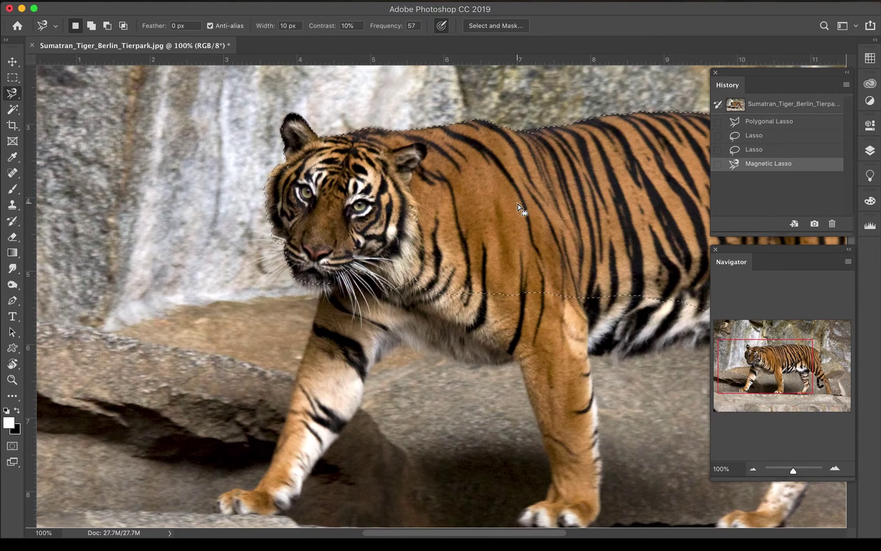
{"action": "key", "text": "super+d"}
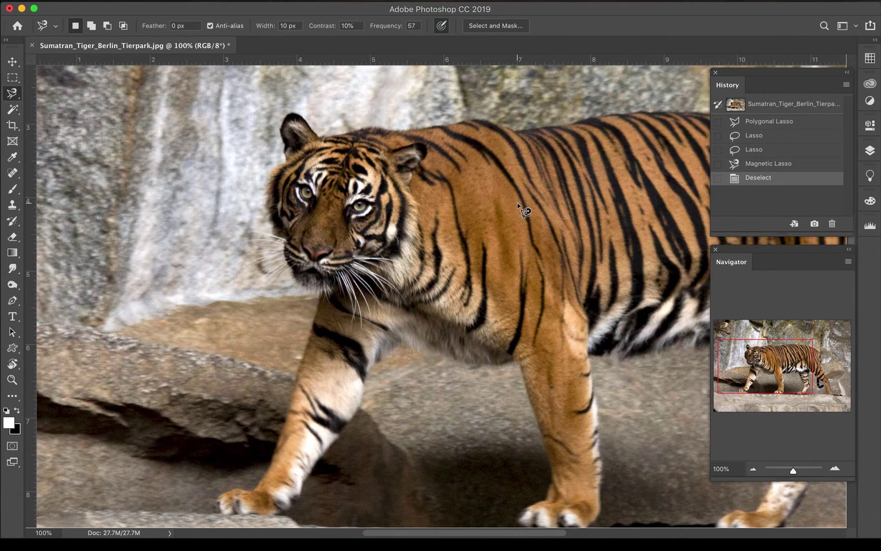
{"action": "mouse_move", "coordinate": [13, 93]}
{"action": "left_mouse_down"}
{"action": "mouse_move", "coordinate": [52, 96]}
{"action": "mouse_move", "coordinate": [56, 115]}
{"action": "left_mouse_up"}
{"action": "scroll", "coordinate": [321, 136], "scroll_direction": "up", "scroll_amount": 1}
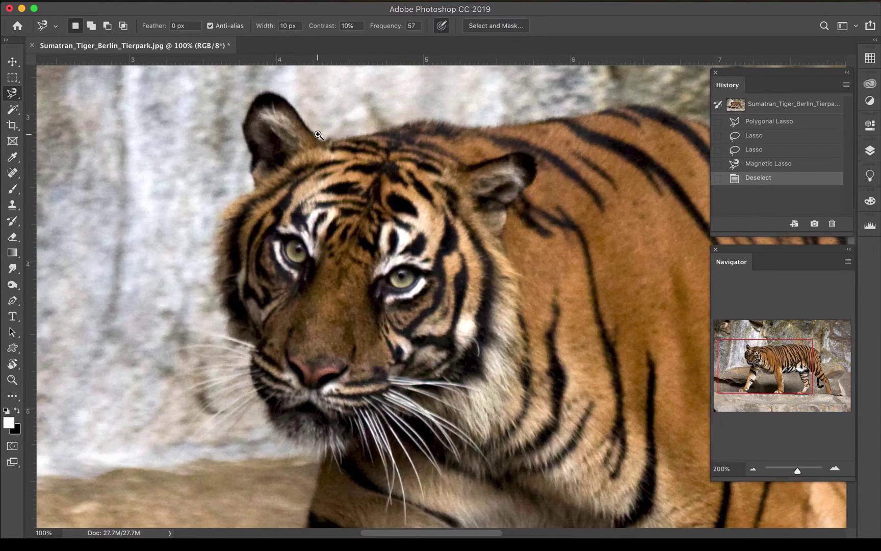
{"action": "scroll", "coordinate": [322, 136], "scroll_direction": "up", "scroll_amount": 1}
{"action": "left_click", "coordinate": [318, 133]}
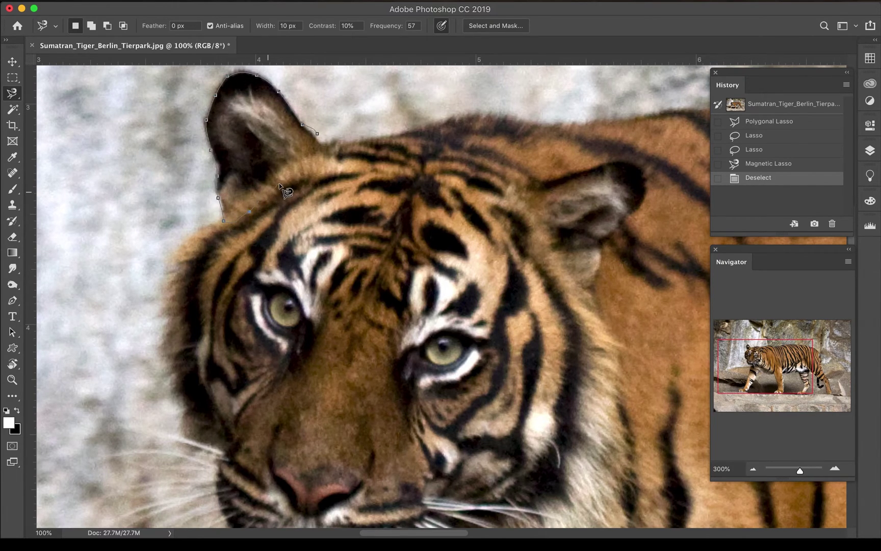
{"action": "left_click", "coordinate": [319, 135]}
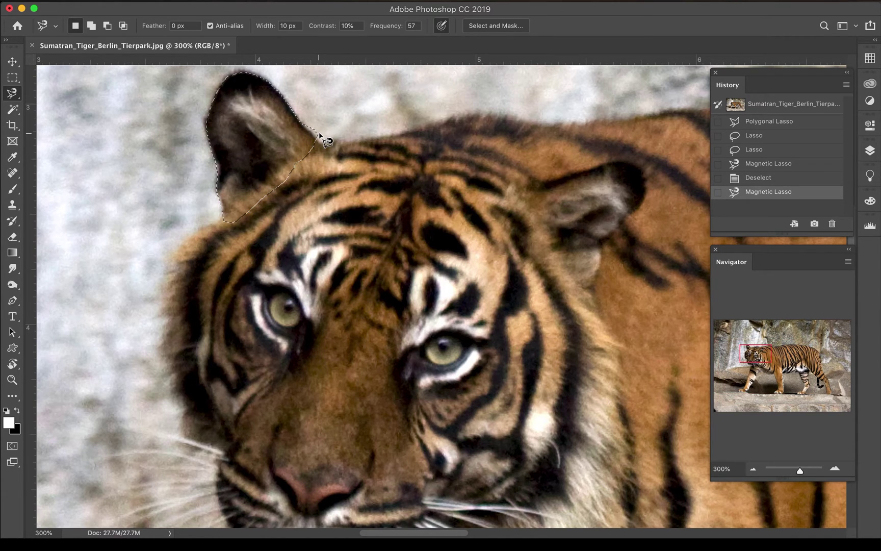
{"action": "key", "text": "super+d"}
{"action": "key", "text": "super+minus"}
{"action": "key", "text": "super+minus"}
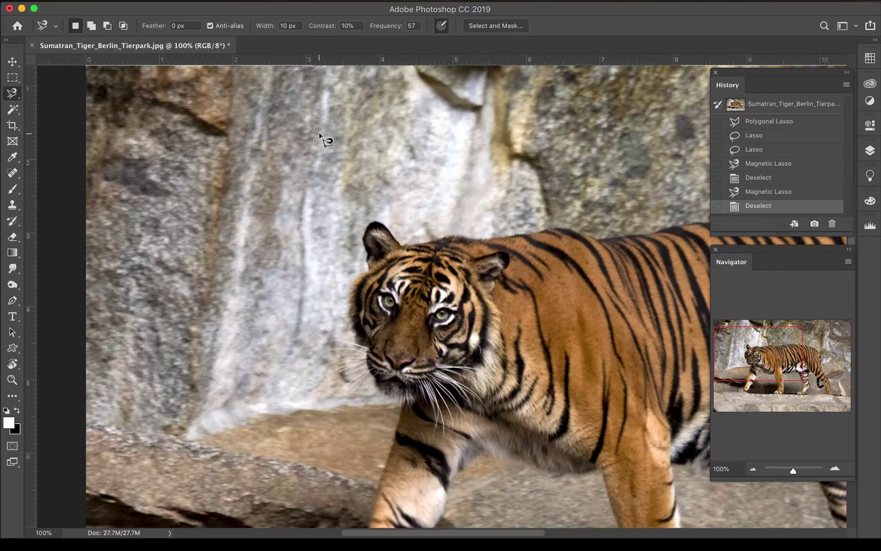
{"action": "key", "text": "super+r"}
{"action": "left_click_drag", "start_coordinate": [498, 295], "coordinate": [344, 189]}
{"action": "scroll", "coordinate": [344, 188], "scroll_direction": "right", "scroll_amount": 5}
{"action": "scroll", "coordinate": [340, 189], "scroll_direction": "down", "scroll_amount": 2}
{"action": "key", "text": "super+r"}
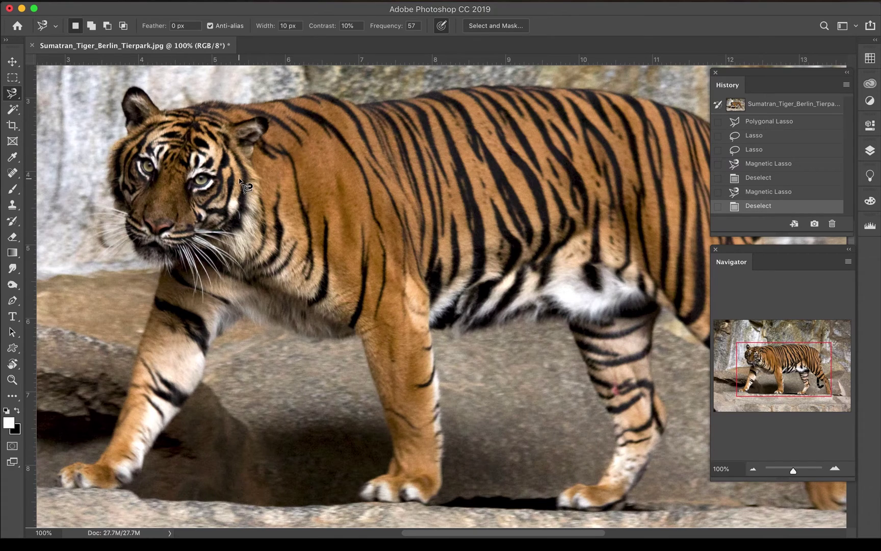
Paint a Quick Selection over the tiger's head, forehead, nose, cheeks and jaw.
{"action": "left_click", "coordinate": [12, 109]}
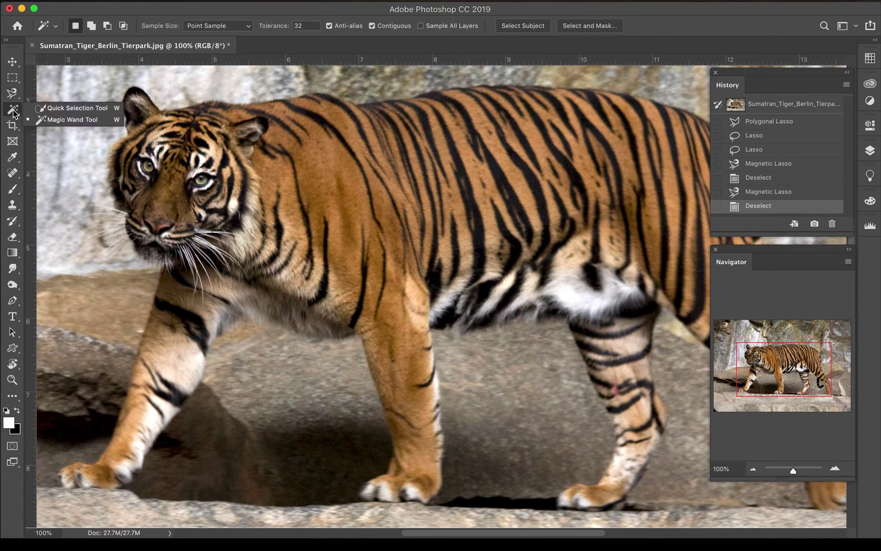
{"action": "left_click", "coordinate": [63, 110]}
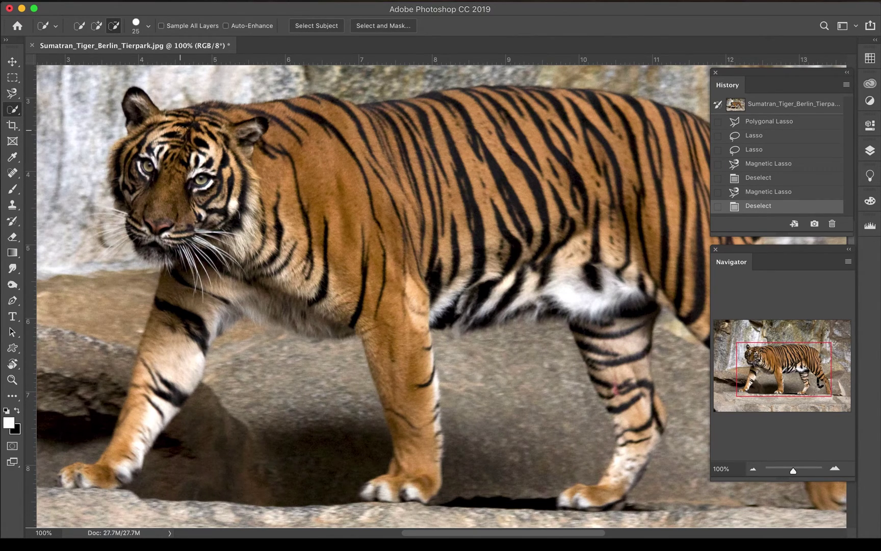
{"action": "left_click", "coordinate": [180, 130]}
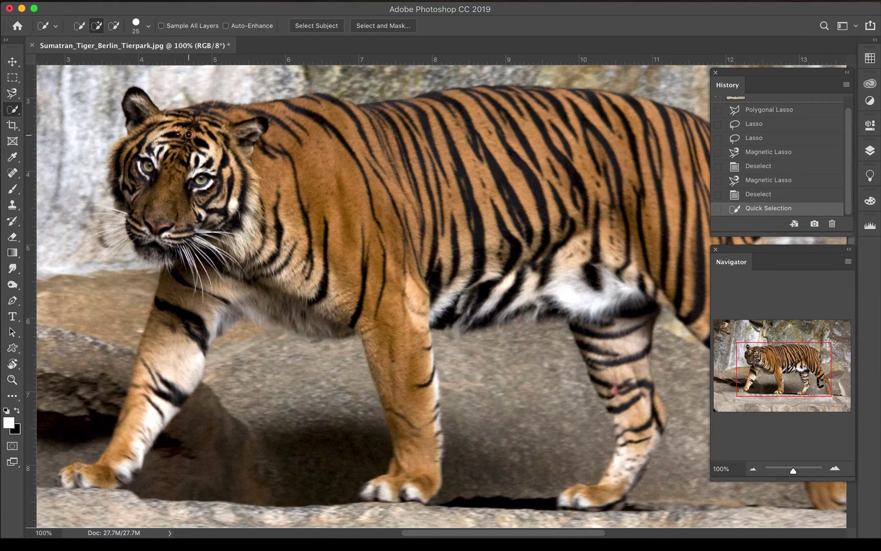
{"action": "left_click_drag", "start_coordinate": [188, 135], "coordinate": [168, 122]}
{"action": "left_click_drag", "start_coordinate": [139, 213], "coordinate": [120, 178]}
{"action": "mouse_move", "coordinate": [242, 183]}
{"action": "left_mouse_down"}
{"action": "mouse_move", "coordinate": [264, 133]}
{"action": "mouse_move", "coordinate": [257, 149]}
{"action": "mouse_move", "coordinate": [348, 132]}
{"action": "mouse_move", "coordinate": [378, 141]}
{"action": "left_mouse_up"}
Extend the selection over the back, chest, belly and both front legs down to the paws.
{"action": "mouse_move", "coordinate": [626, 172]}
{"action": "left_mouse_down"}
{"action": "mouse_move", "coordinate": [661, 182]}
{"action": "mouse_move", "coordinate": [649, 192]}
{"action": "left_mouse_up"}
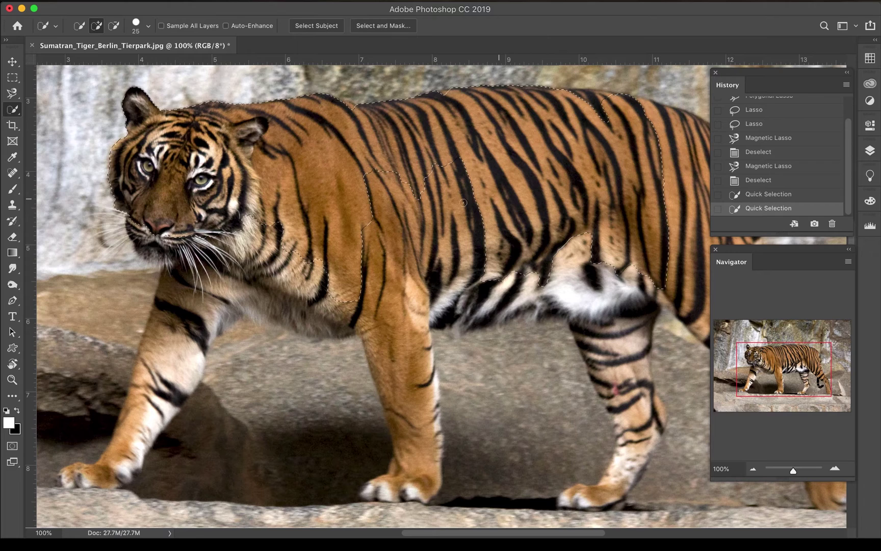
{"action": "mouse_move", "coordinate": [463, 202]}
{"action": "left_mouse_down"}
{"action": "mouse_move", "coordinate": [377, 211]}
{"action": "mouse_move", "coordinate": [352, 251]}
{"action": "mouse_move", "coordinate": [422, 239]}
{"action": "mouse_move", "coordinate": [433, 262]}
{"action": "left_mouse_up"}
{"action": "mouse_move", "coordinate": [391, 311]}
{"action": "left_mouse_down"}
{"action": "mouse_move", "coordinate": [418, 425]}
{"action": "mouse_move", "coordinate": [411, 492]}
{"action": "left_mouse_up"}
{"action": "left_click", "coordinate": [387, 484]}
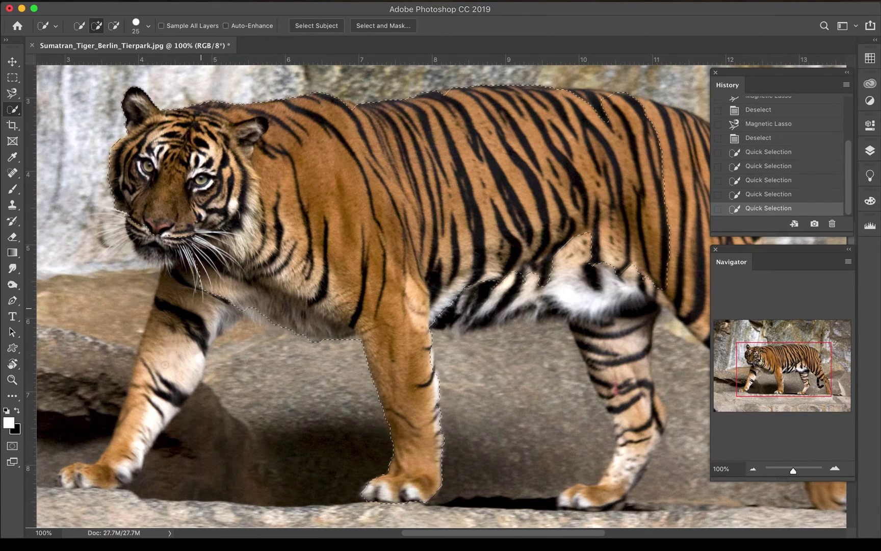
{"action": "left_click", "coordinate": [165, 364]}
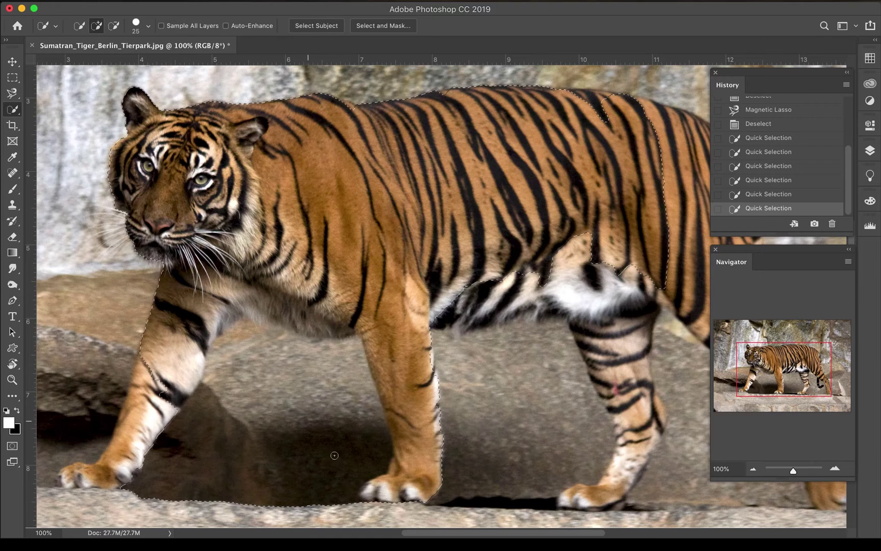
{"action": "left_click_drag", "start_coordinate": [150, 337], "coordinate": [121, 458]}
{"action": "left_click", "coordinate": [73, 480]}
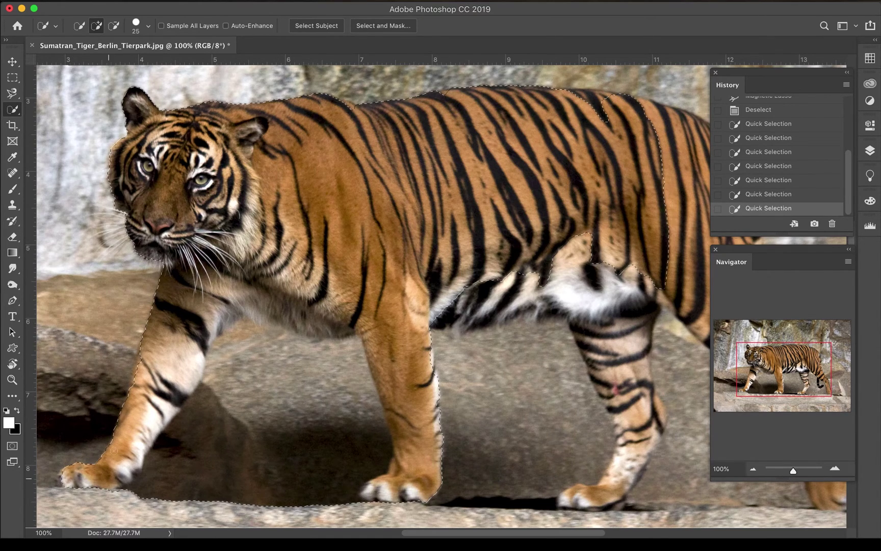
{"action": "key", "text": "alt"}
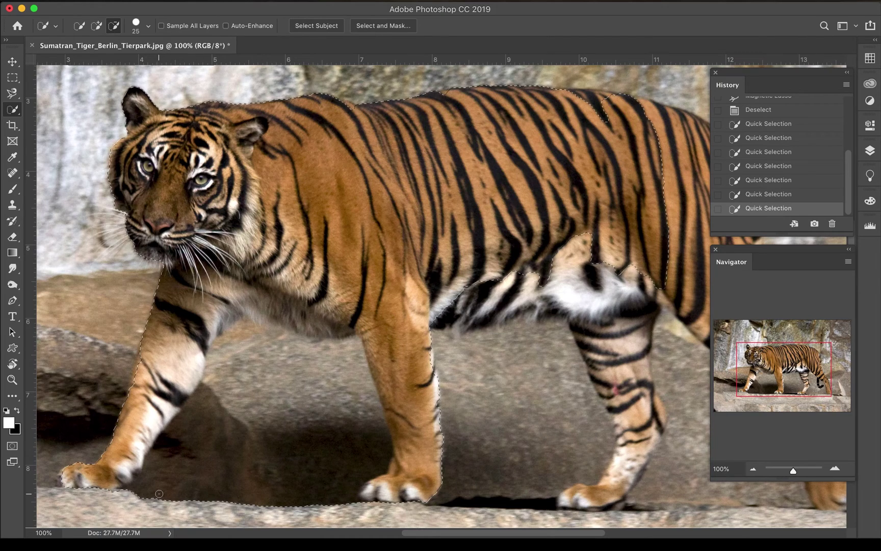
Subtract the shadow between the front legs, then add the front leg, chest and white belly fur.
{"action": "left_click_drag", "start_coordinate": [152, 489], "coordinate": [169, 453]}
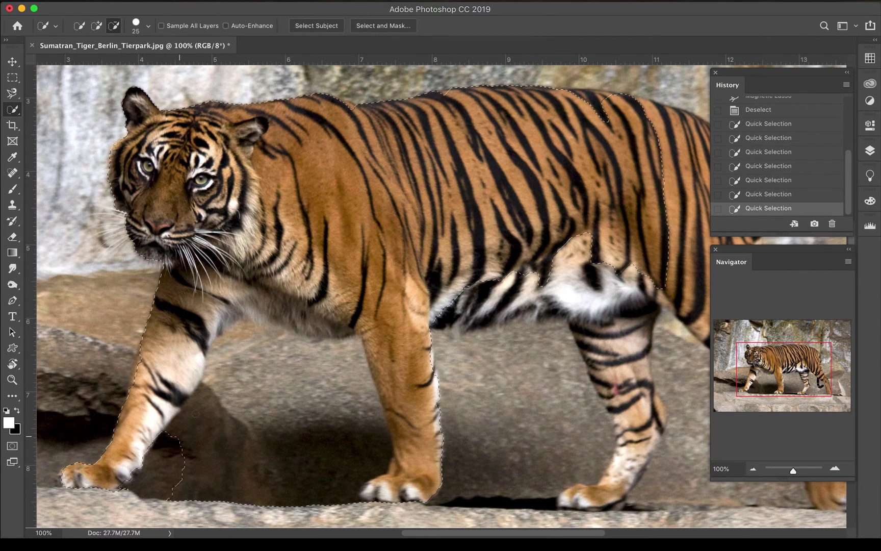
{"action": "mouse_move", "coordinate": [218, 379]}
{"action": "left_mouse_down"}
{"action": "mouse_move", "coordinate": [251, 343]}
{"action": "mouse_move", "coordinate": [326, 489]}
{"action": "left_mouse_up"}
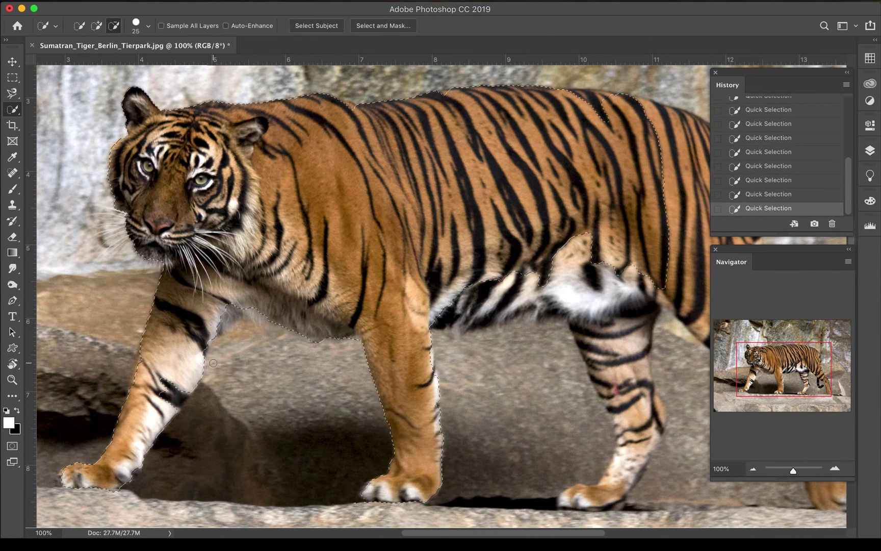
{"action": "left_click", "coordinate": [95, 27]}
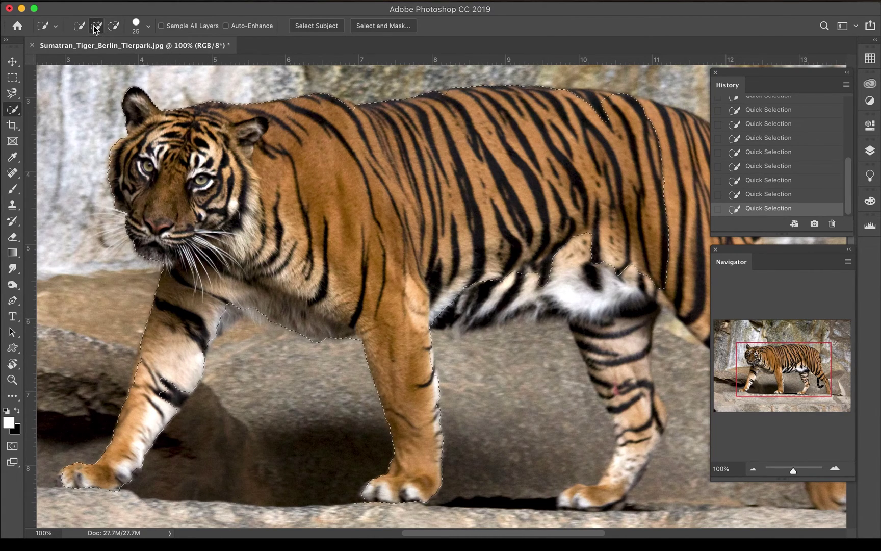
{"action": "left_click", "coordinate": [188, 382]}
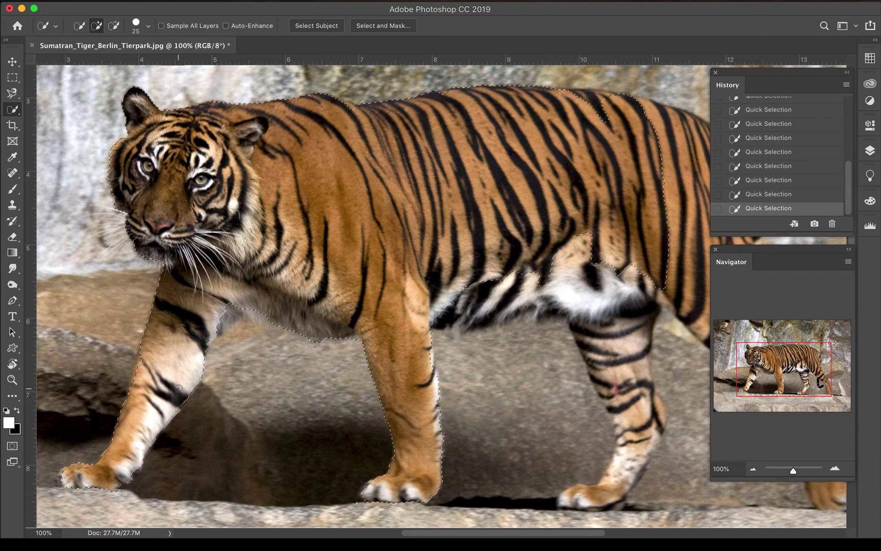
{"action": "left_click", "coordinate": [243, 304]}
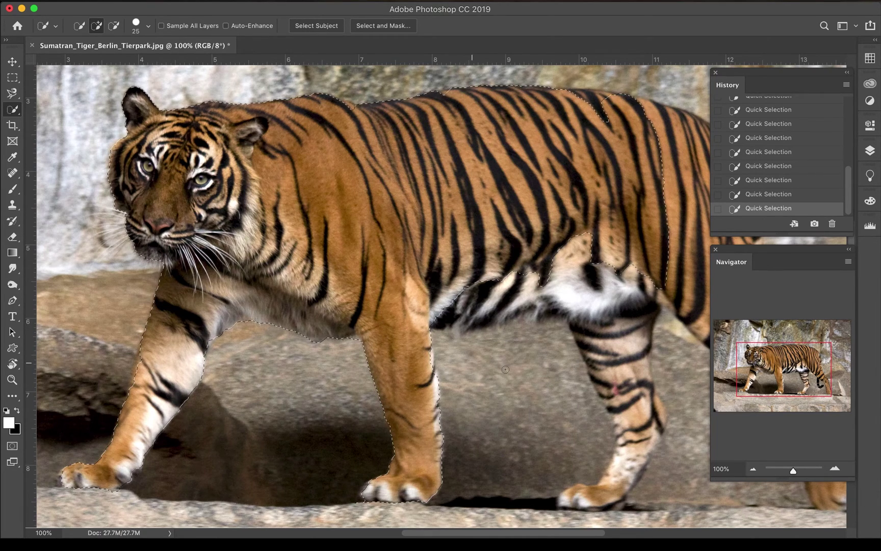
{"action": "scroll", "coordinate": [515, 346], "scroll_direction": "right", "scroll_amount": 5}
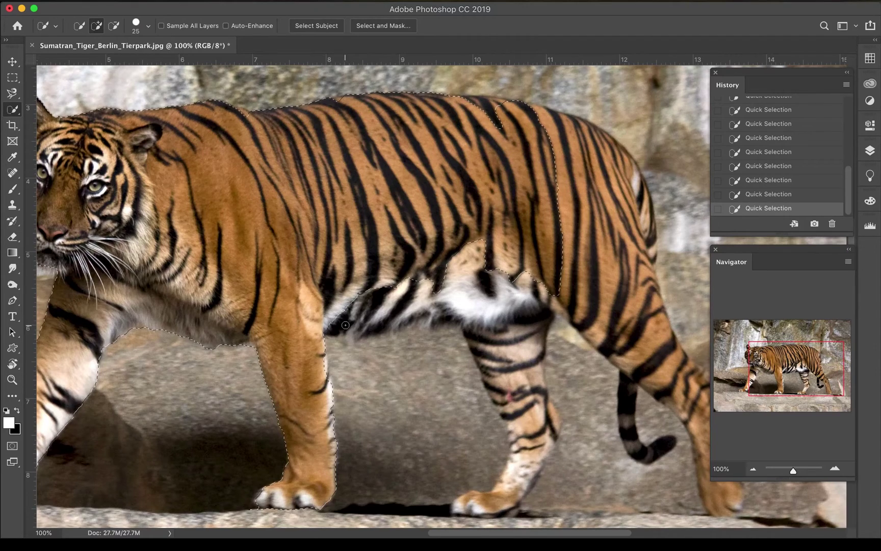
{"action": "left_click_drag", "start_coordinate": [470, 298], "coordinate": [503, 292]}
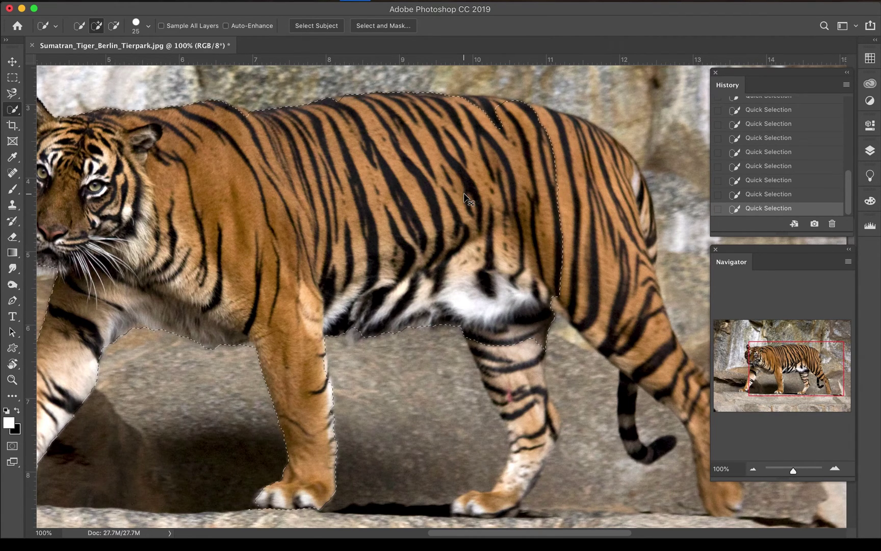
{"action": "key", "text": "super+minus"}
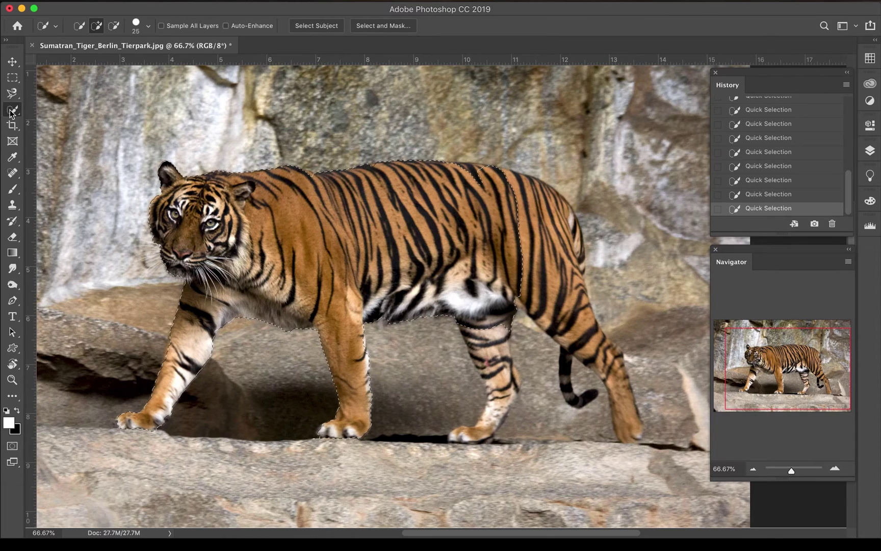
Nudge the selected tiger a few pixels up and right with the Move tool.
{"action": "left_click", "coordinate": [12, 61]}
{"action": "mouse_move", "coordinate": [330, 237]}
{"action": "left_mouse_down"}
{"action": "mouse_move", "coordinate": [364, 182]}
{"action": "mouse_move", "coordinate": [328, 223]}
{"action": "mouse_move", "coordinate": [331, 238]}
{"action": "left_mouse_up"}
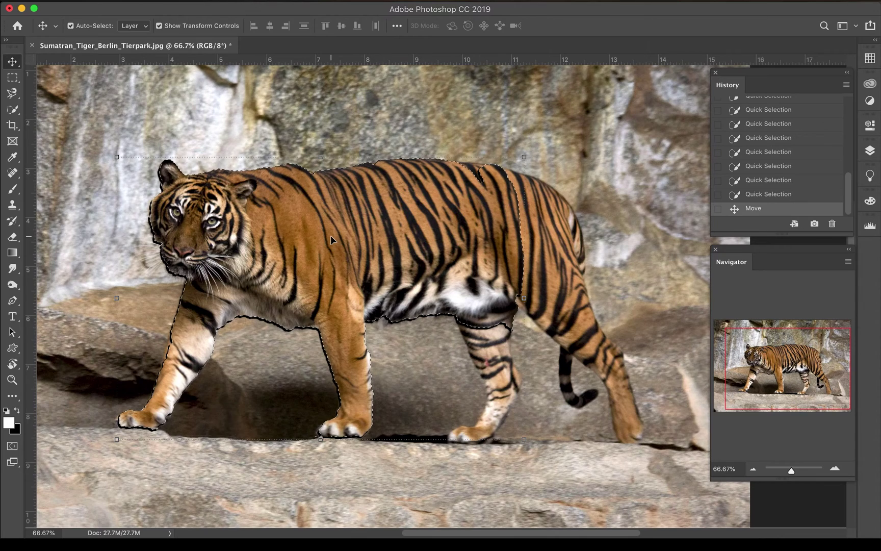
{"action": "left_click", "coordinate": [277, 2]}
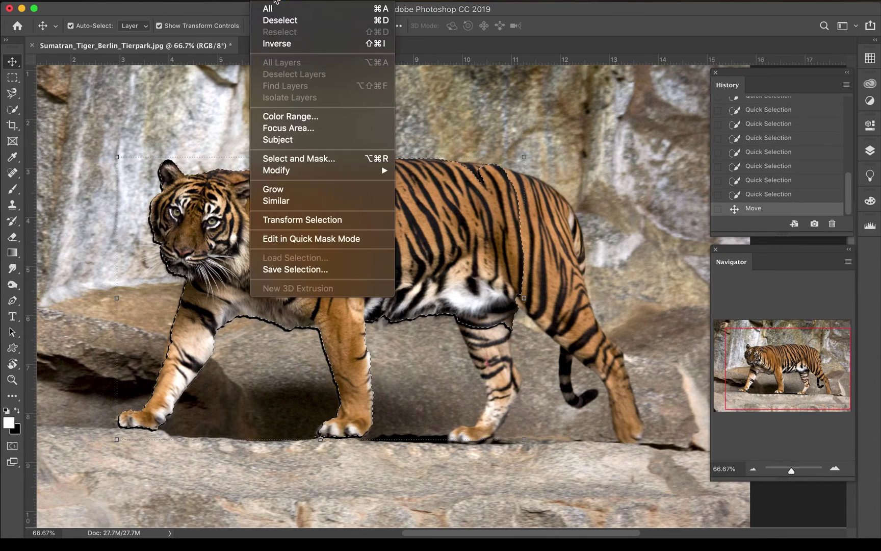
Invert the selection to the rock background and zoom out to 50%.
{"action": "left_click", "coordinate": [287, 45]}
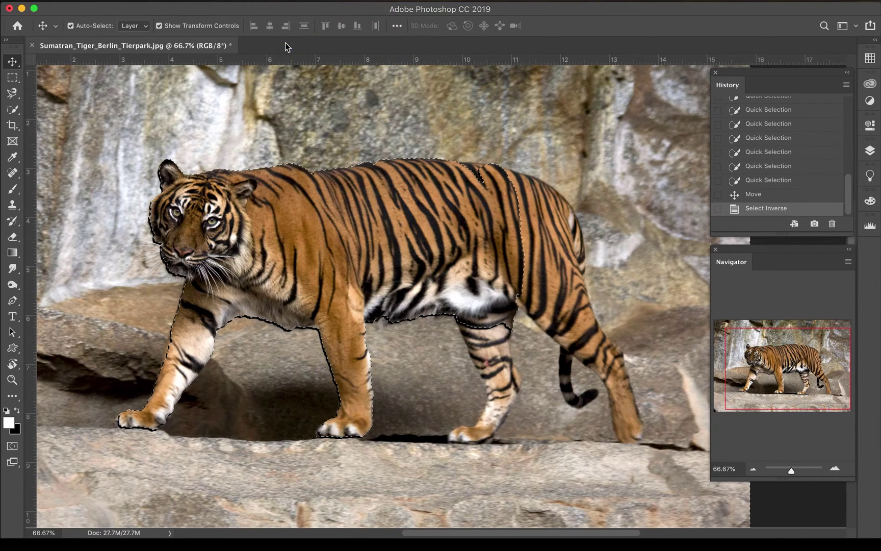
{"action": "key", "text": "super"}
{"action": "key", "text": "super+minus"}
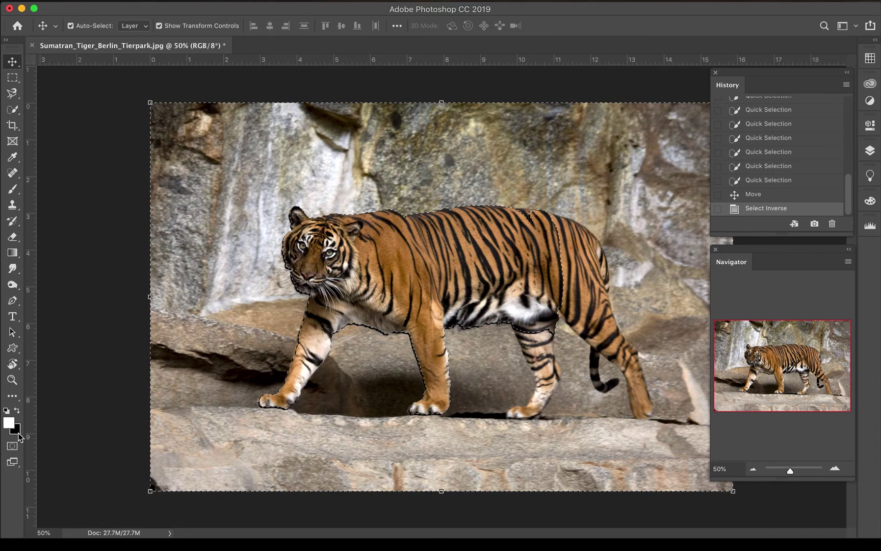
Fill the background black, then pick a blue background colour and fill with blue instead.
{"action": "key", "text": "super+BackSpace"}
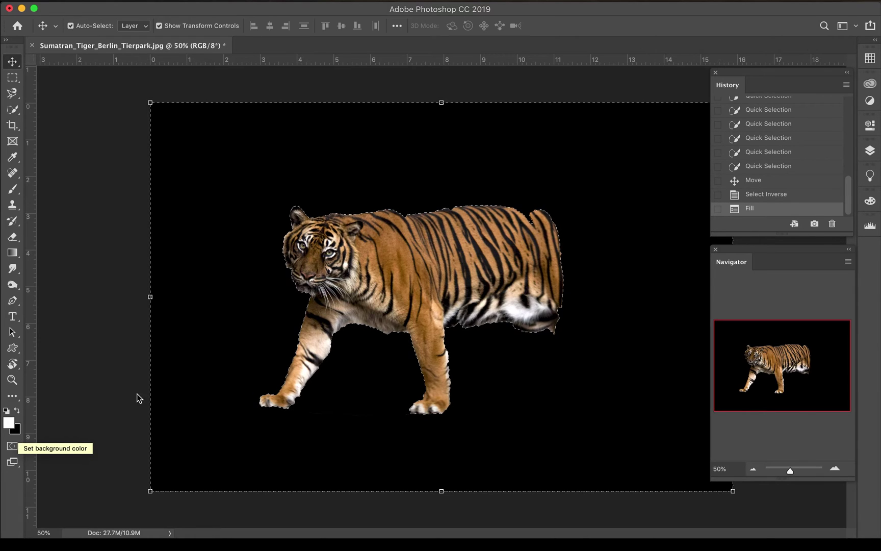
{"action": "left_click", "coordinate": [17, 432]}
{"action": "left_click_drag", "start_coordinate": [420, 472], "coordinate": [420, 378]}
{"action": "left_click", "coordinate": [529, 311]}
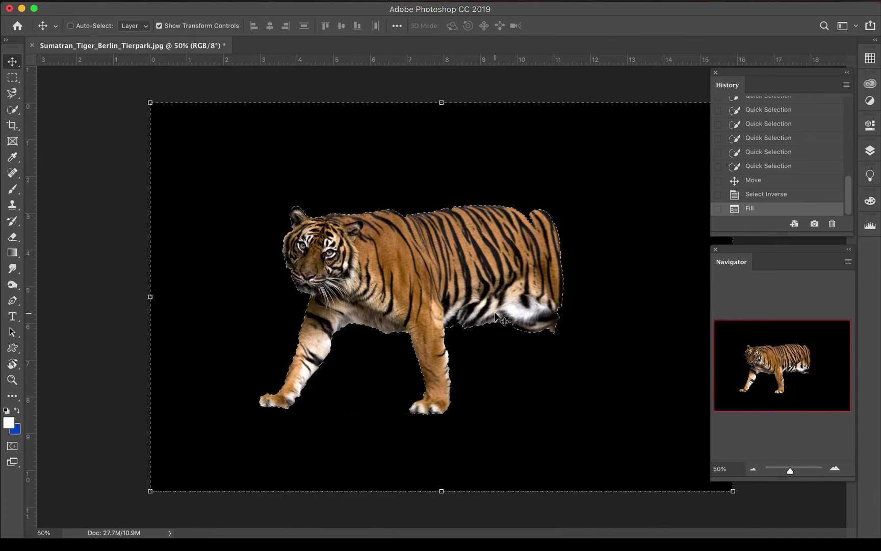
{"action": "key", "text": "super+BackSpace"}
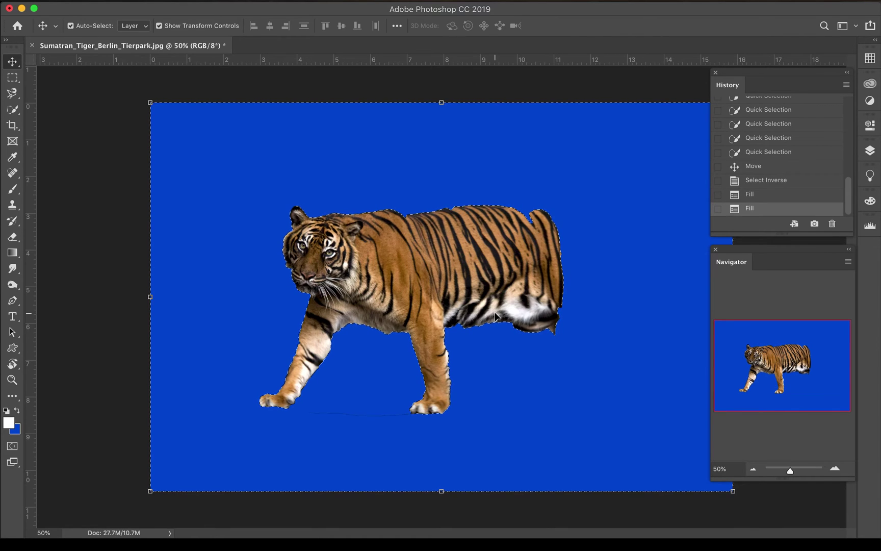
Reset to default colours, refill the background black, and invert the selection back to the tiger.
{"action": "left_click", "coordinate": [6, 411]}
{"action": "left_click", "coordinate": [18, 410]}
{"action": "key", "text": "super+BackSpace"}
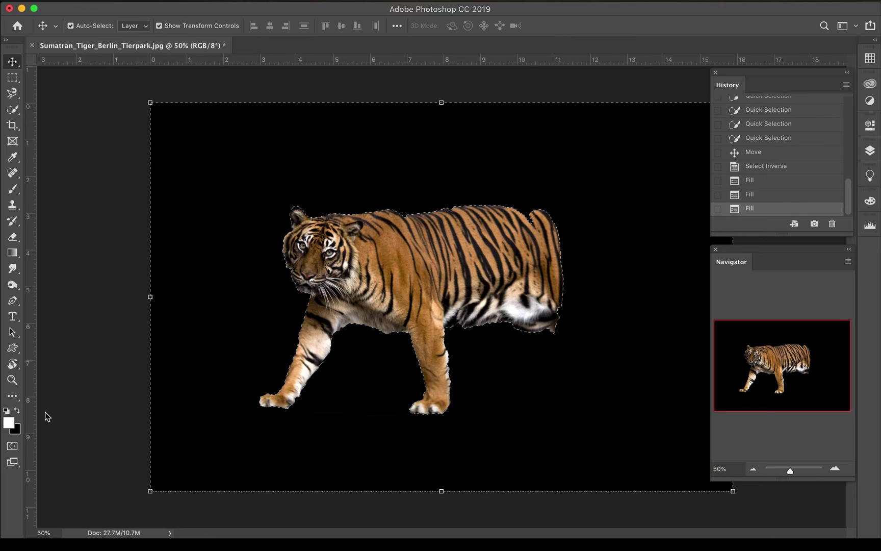
{"action": "left_click", "coordinate": [295, 2]}
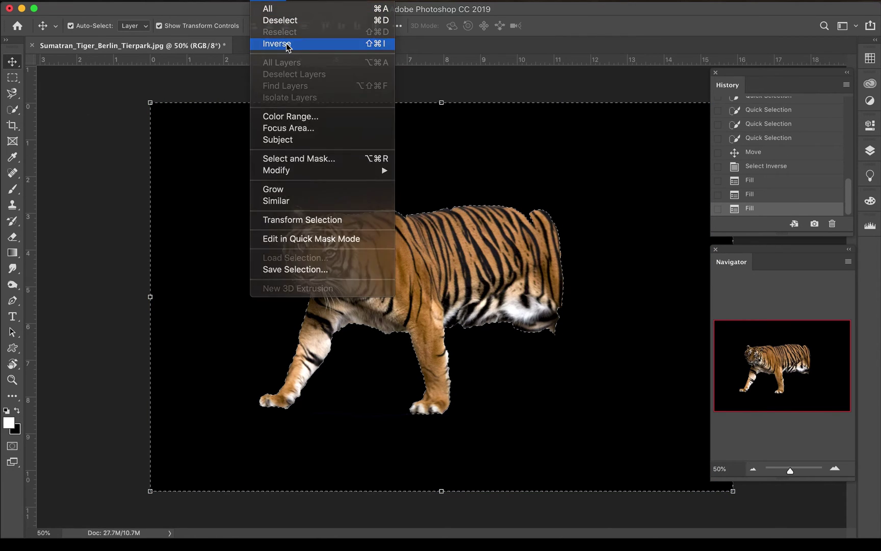
{"action": "left_click", "coordinate": [287, 44]}
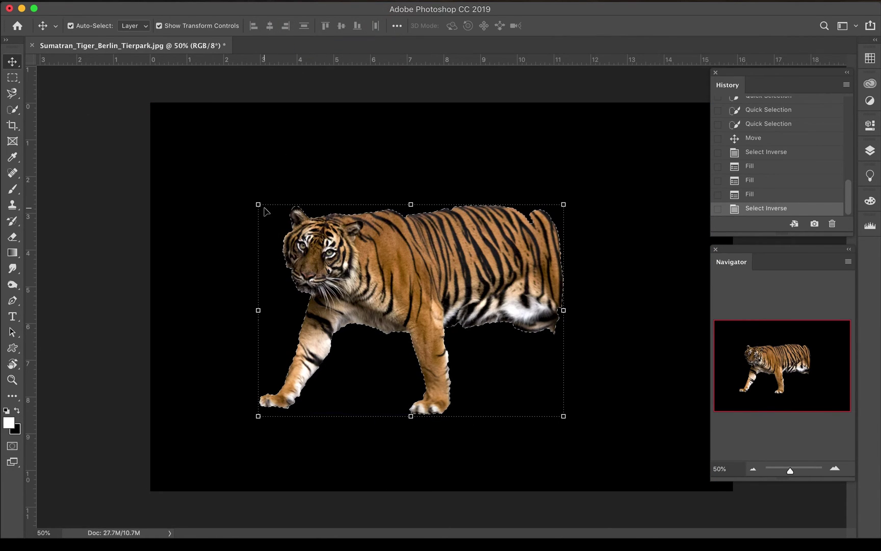
Scale the tiger up to 155.72%, shift it right and down, and commit the transform.
{"action": "left_click_drag", "start_coordinate": [258, 205], "coordinate": [88, 86]}
{"action": "left_click_drag", "start_coordinate": [179, 147], "coordinate": [467, 225]}
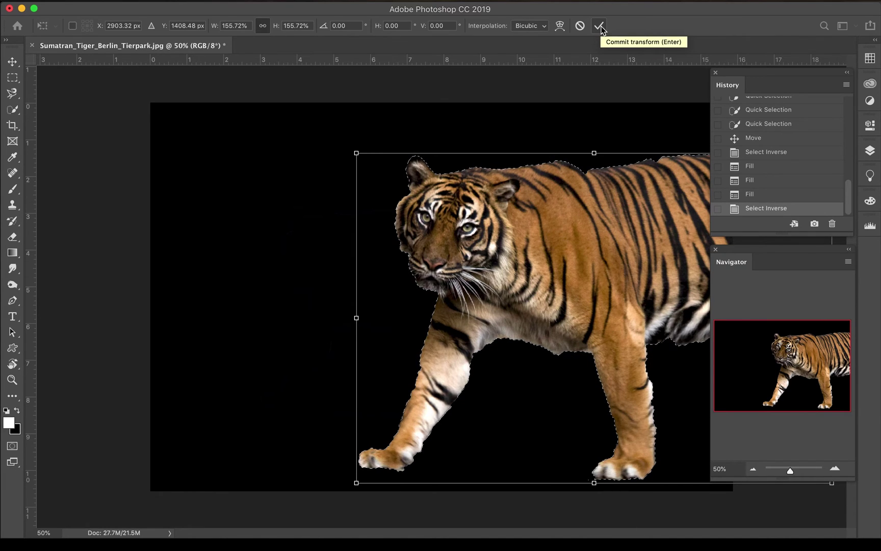
{"action": "key", "text": "Return"}
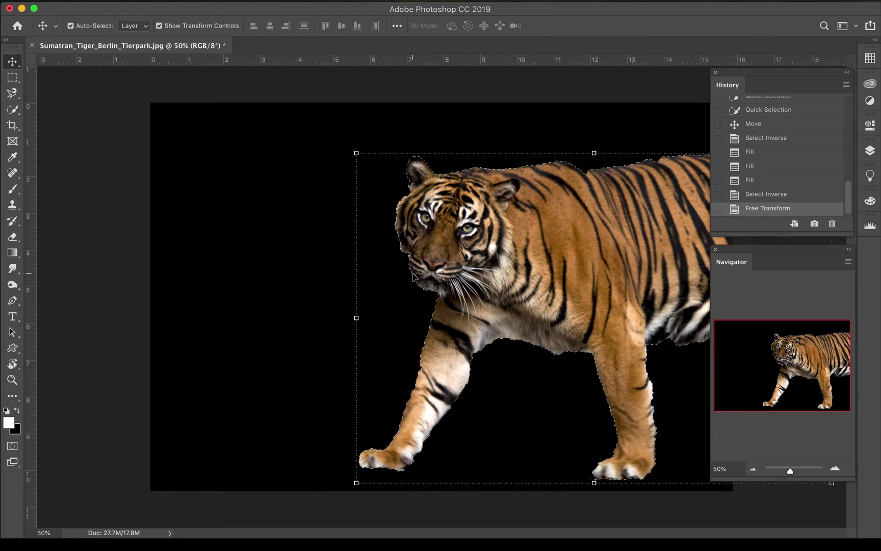
{"action": "left_click", "coordinate": [266, 1]}
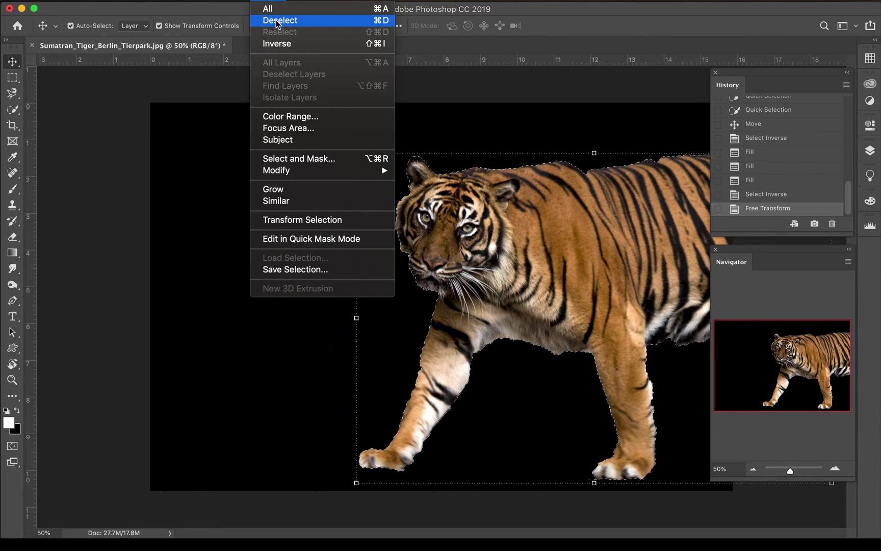
Deselect, then select the black background with the Magic Wand.
{"action": "key", "text": "super+d"}
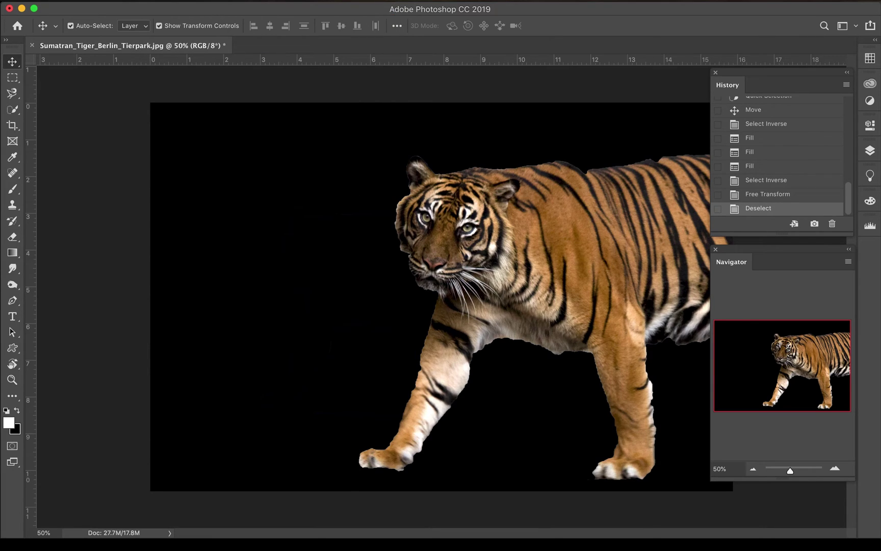
{"action": "left_click", "coordinate": [12, 110]}
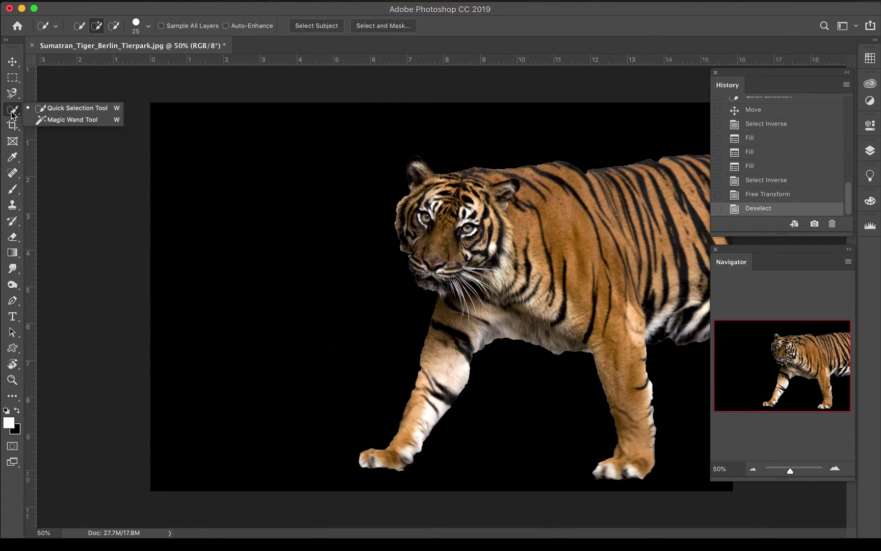
{"action": "left_click", "coordinate": [64, 122]}
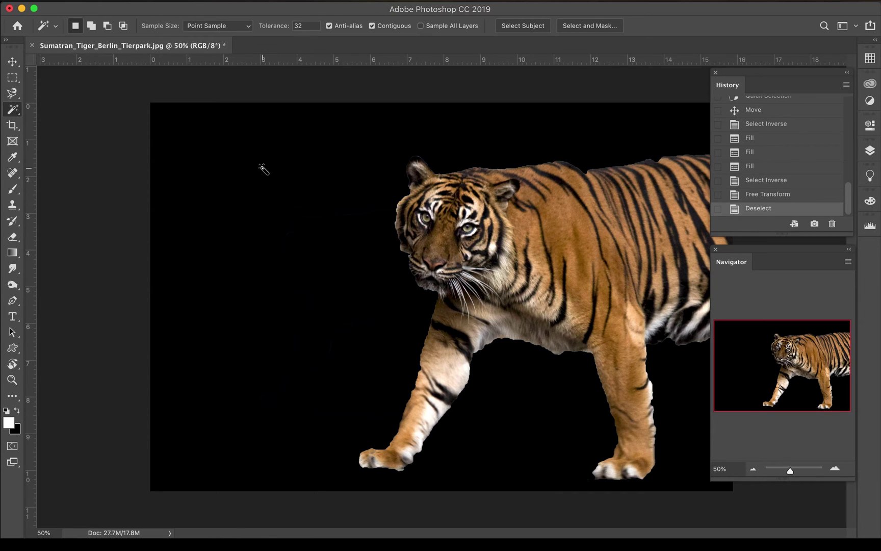
{"action": "left_click", "coordinate": [295, 150]}
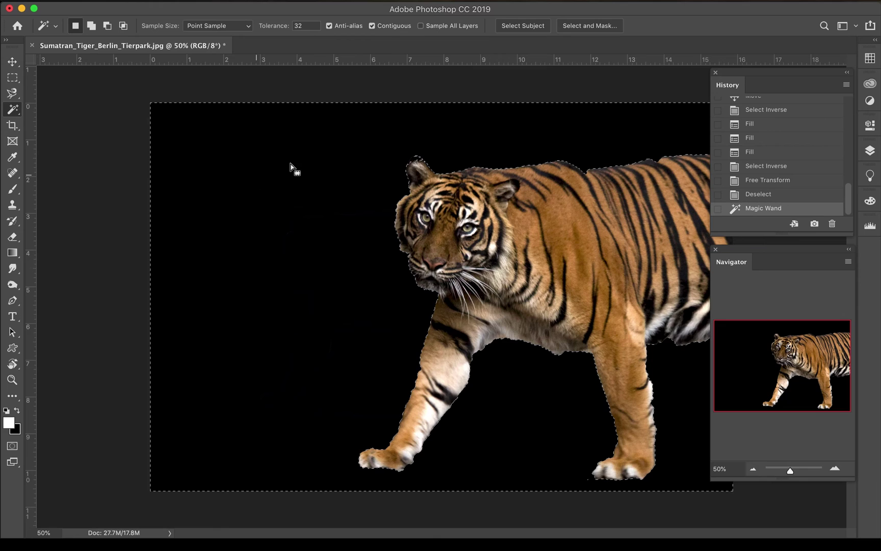
Invert the selection to the tiger, drag it to its new position, and deselect.
{"action": "left_click", "coordinate": [261, 0]}
{"action": "left_click", "coordinate": [282, 41]}
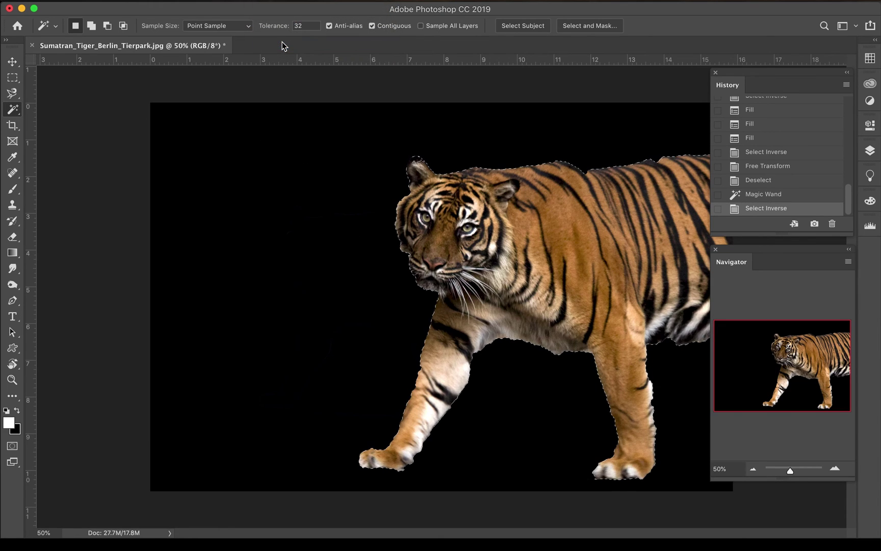
{"action": "key", "text": "v"}
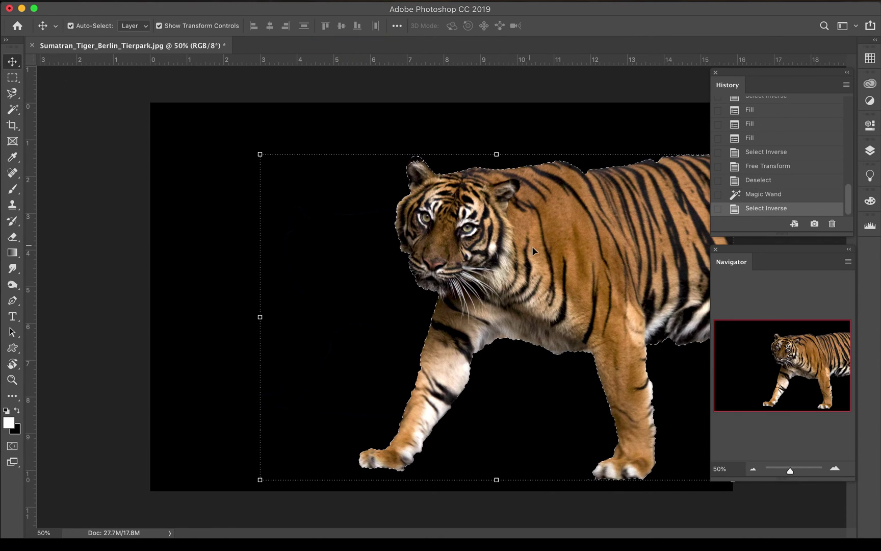
{"action": "left_click_drag", "start_coordinate": [533, 249], "coordinate": [580, 286]}
{"action": "key", "text": "ctrl+d"}
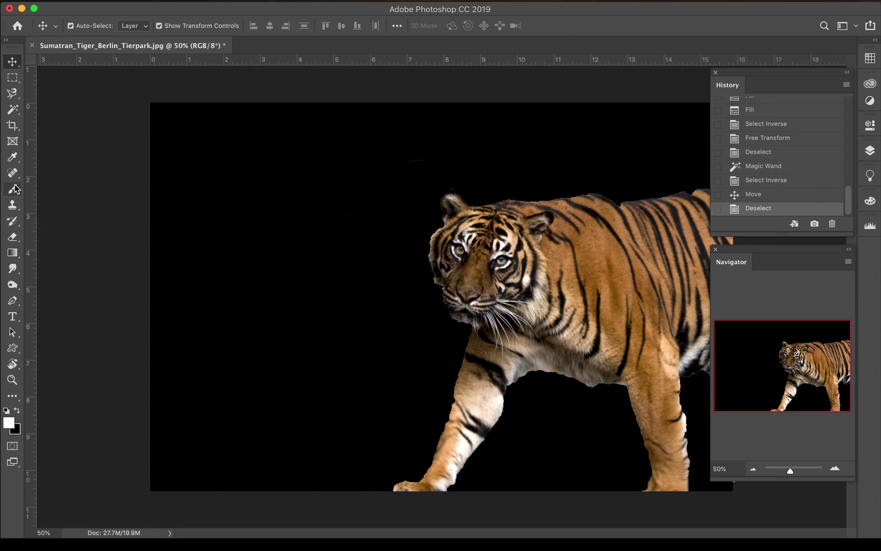
Magic-wand the black background and leg gaps, then reselect it at tolerance 15.
{"action": "left_click", "coordinate": [15, 111]}
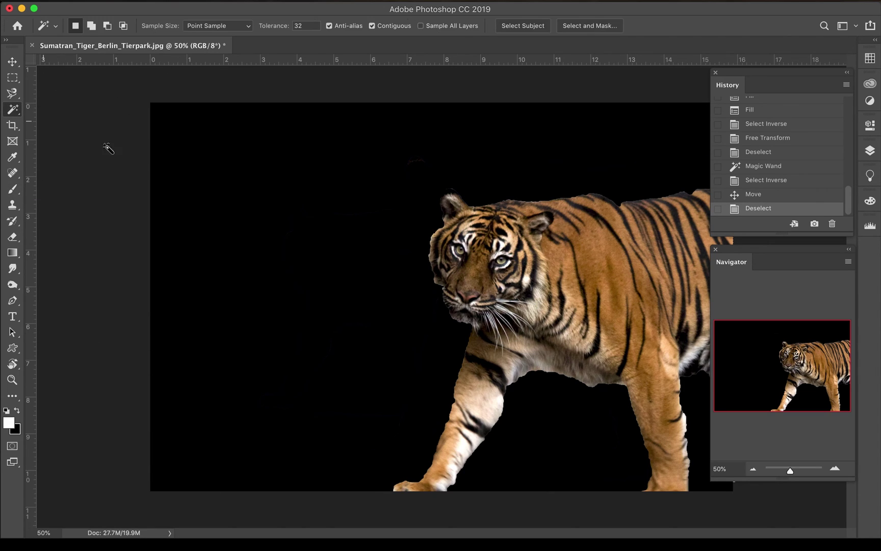
{"action": "left_click", "coordinate": [319, 227]}
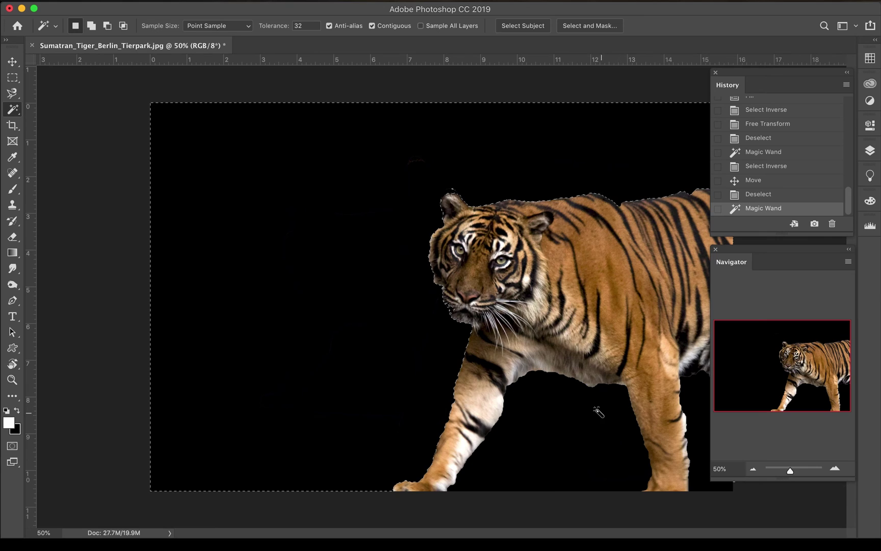
{"action": "left_click", "coordinate": [571, 428], "text": "shift"}
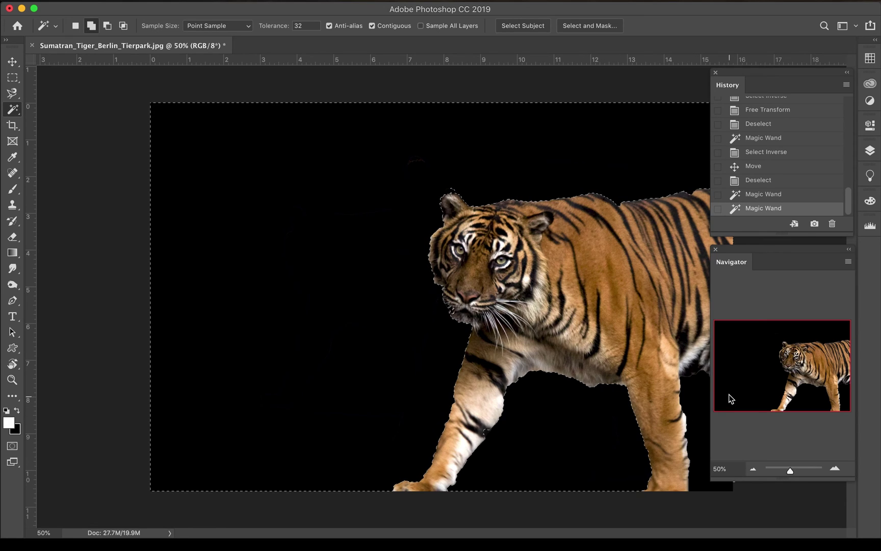
{"action": "left_click", "coordinate": [706, 410], "text": "shift"}
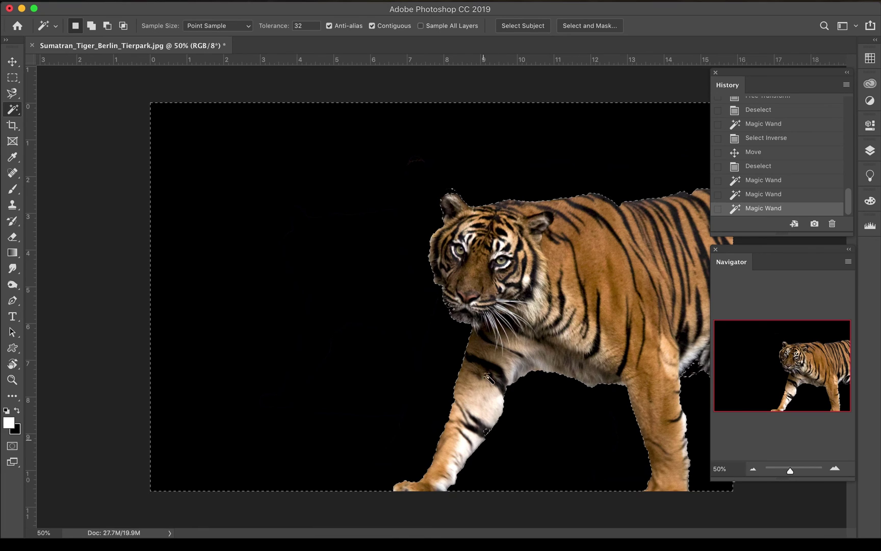
{"action": "left_click", "coordinate": [306, 25]}
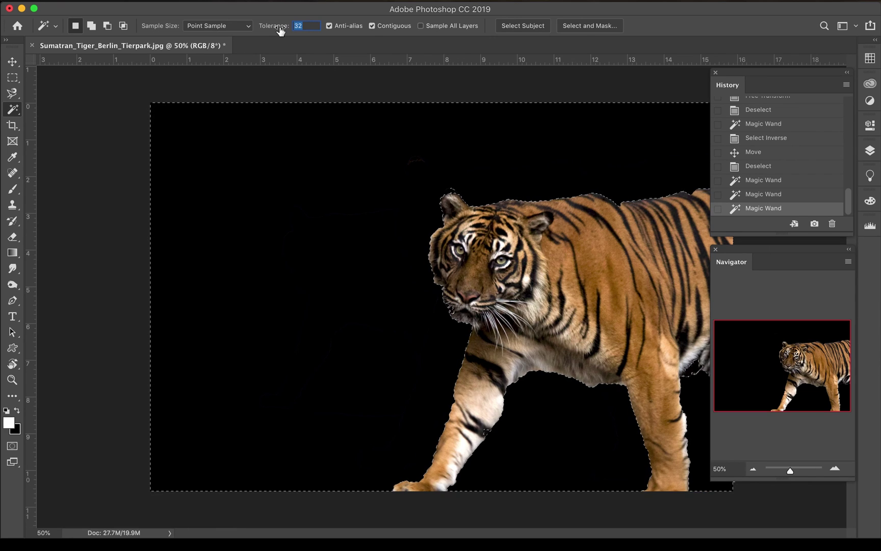
{"action": "type", "text": "15"}
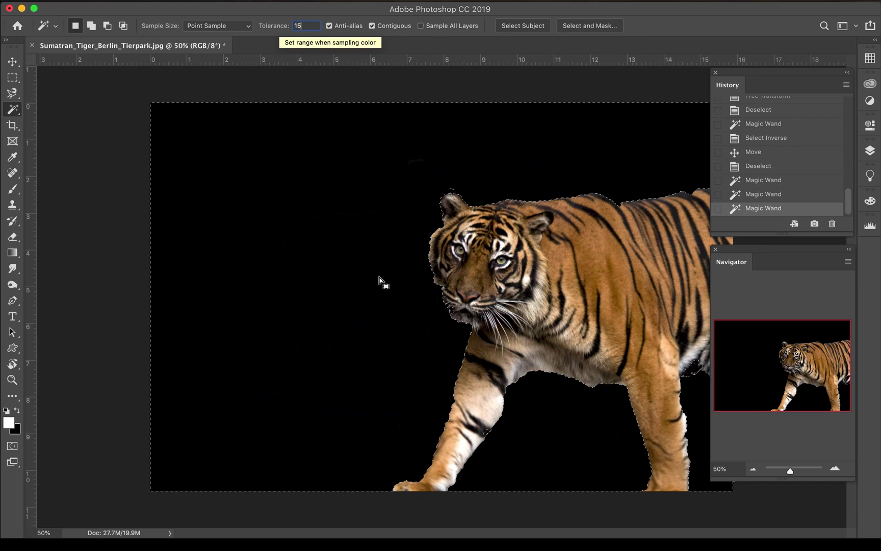
{"action": "key", "text": "super+d"}
{"action": "left_click", "coordinate": [346, 308]}
{"action": "left_click", "coordinate": [275, 160]}
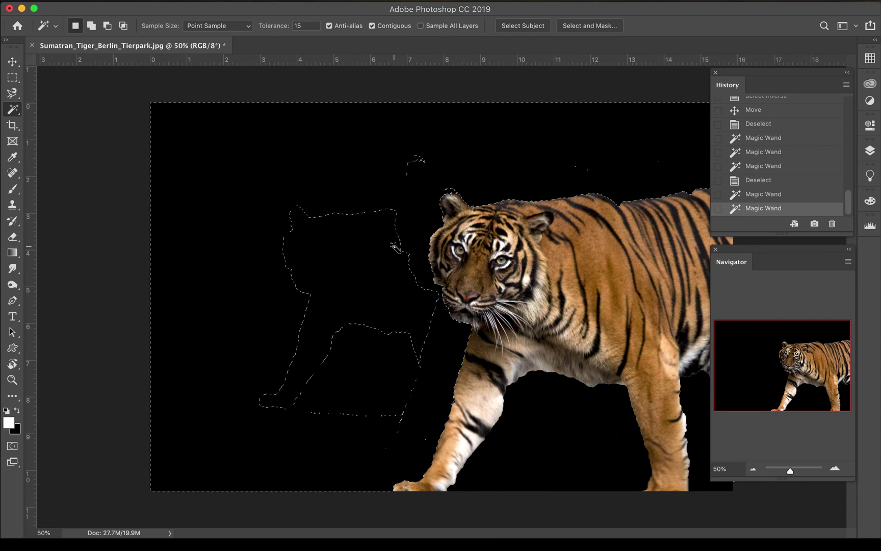
Reselect the background at tolerance 30, adding the dark patches near the legs and belly.
{"action": "left_click", "coordinate": [305, 25]}
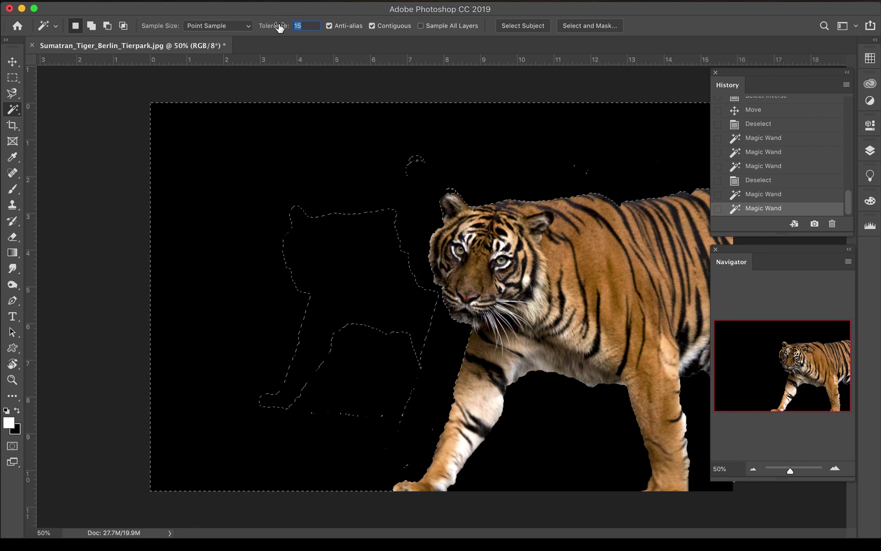
{"action": "type", "text": "30"}
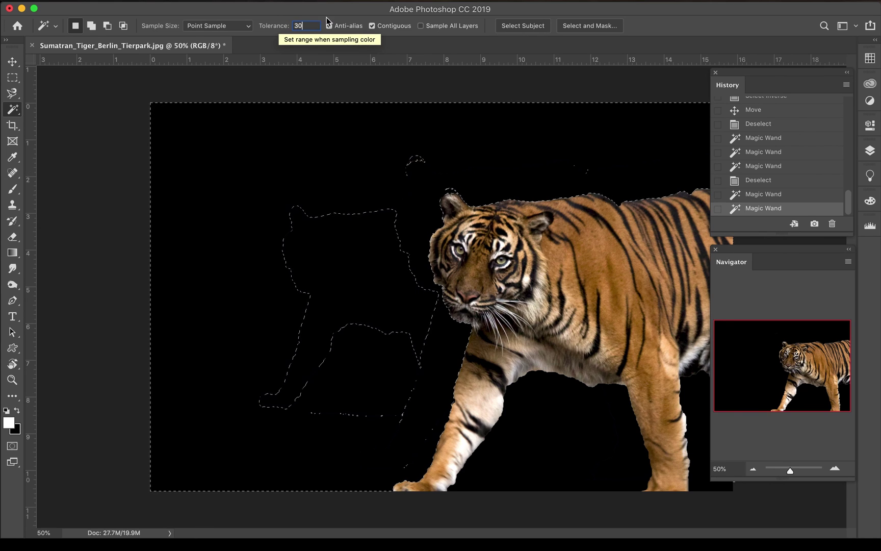
{"action": "key", "text": "super+d"}
{"action": "left_click", "coordinate": [351, 183]}
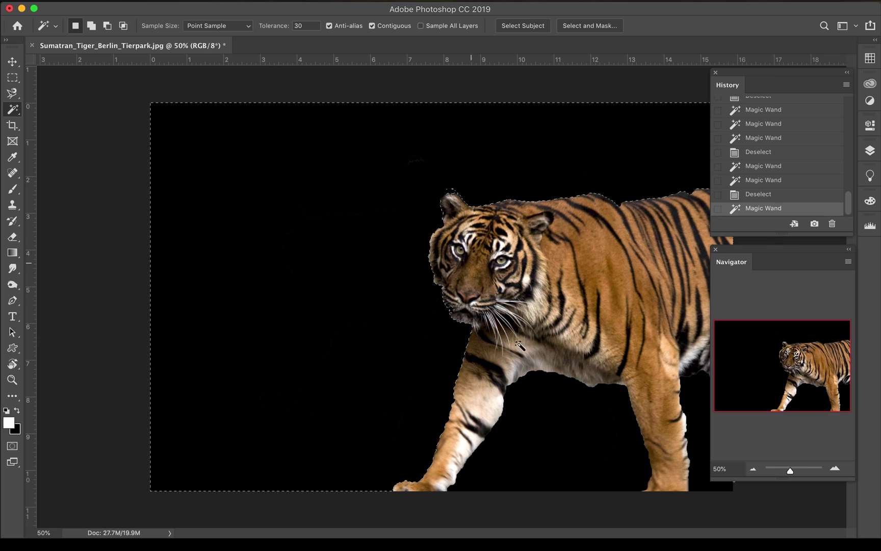
{"action": "left_click", "coordinate": [550, 442], "text": "shift"}
{"action": "left_click", "coordinate": [694, 393], "text": "shift"}
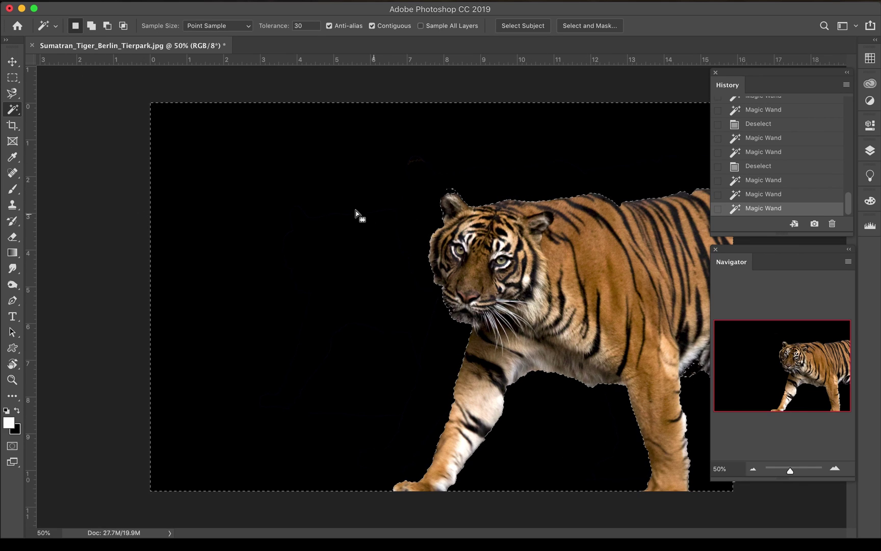
Paint white zigzag brush strokes across the selected black background.
{"action": "key", "text": "b"}
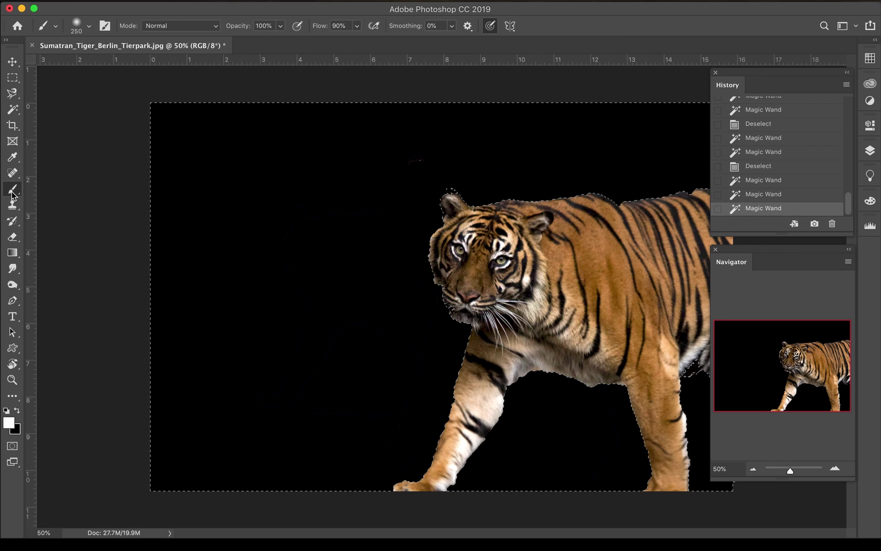
{"action": "mouse_move", "coordinate": [346, 99]}
{"action": "left_mouse_down"}
{"action": "mouse_move", "coordinate": [520, 79]}
{"action": "mouse_move", "coordinate": [645, 106]}
{"action": "mouse_move", "coordinate": [368, 364]}
{"action": "mouse_move", "coordinate": [372, 526]}
{"action": "mouse_move", "coordinate": [639, 472]}
{"action": "mouse_move", "coordinate": [706, 369]}
{"action": "left_mouse_up"}
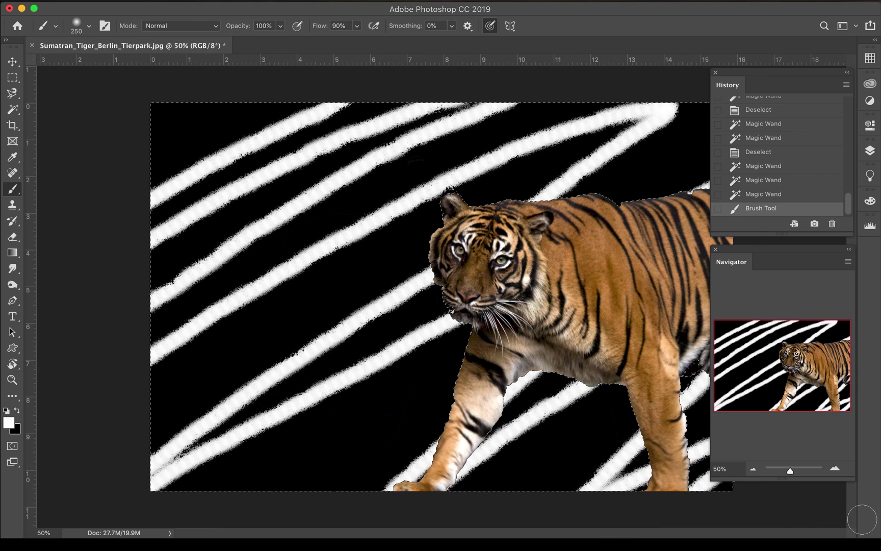